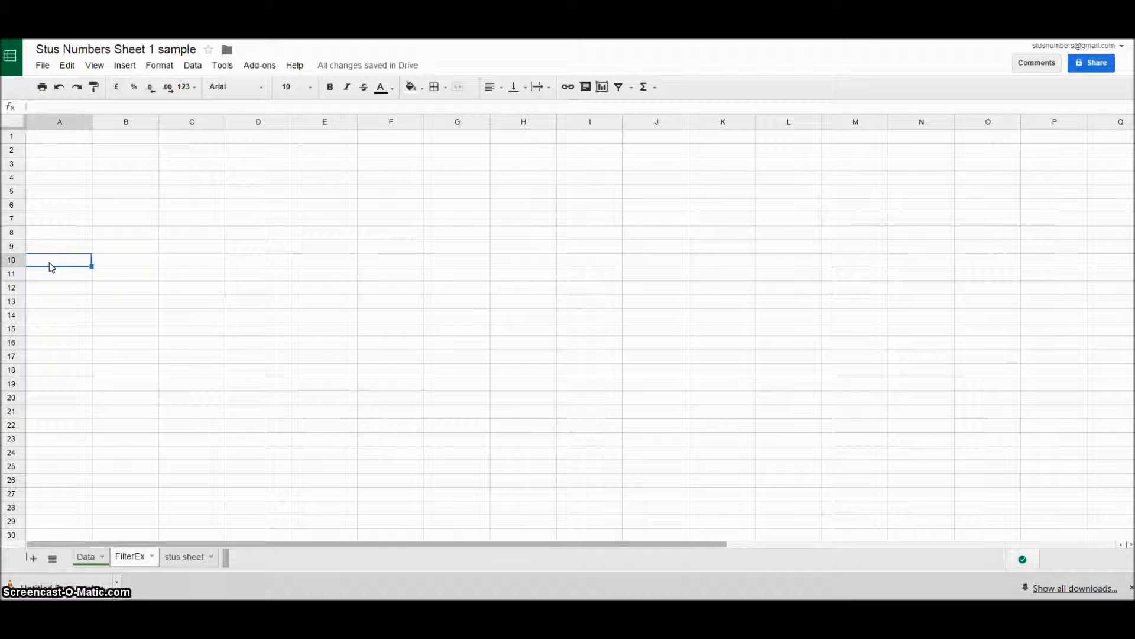
Step: Check the Data sheet, then begin a FILTER formula in cell A10 of the FilterEx sheet, with its source on the Data sheet
left_click(87, 556)
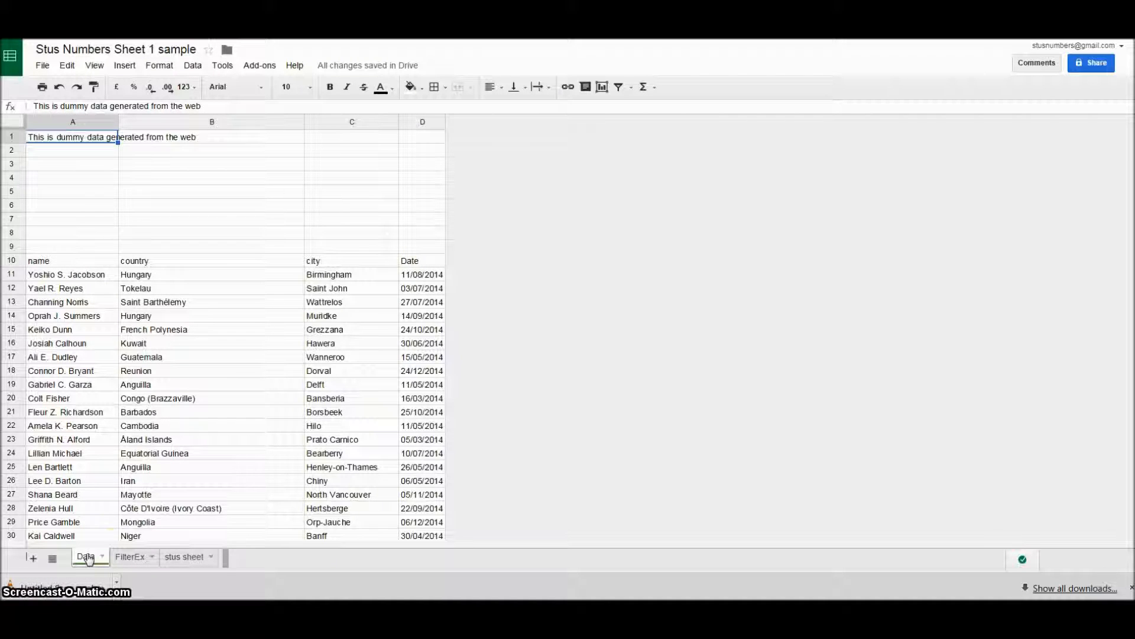
left_click(131, 558)
left_click(132, 557)
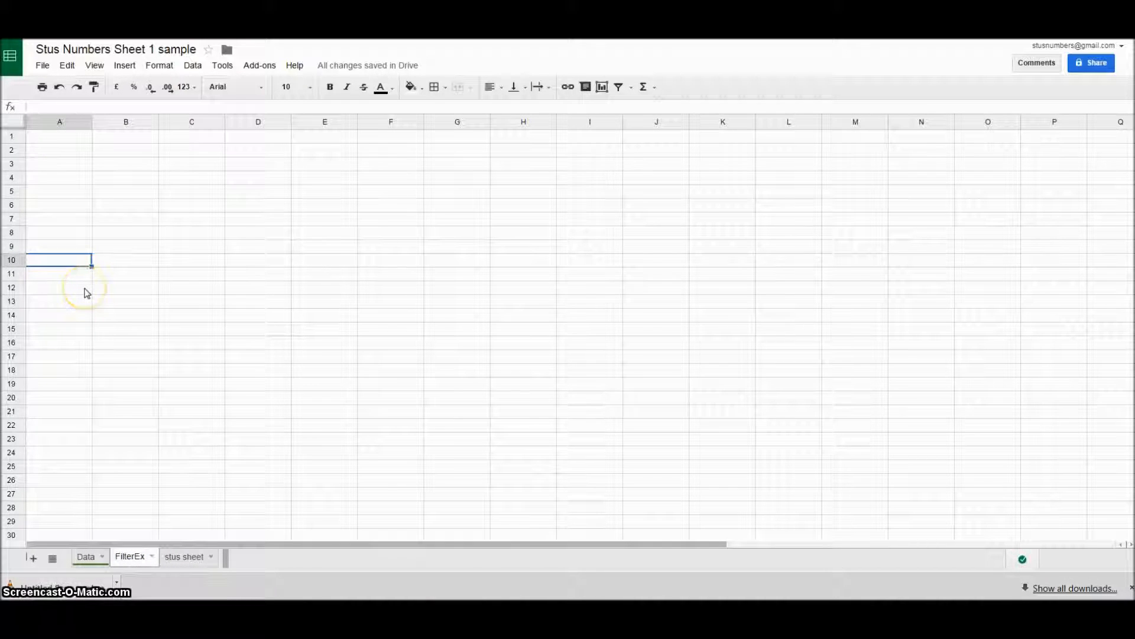
type("=filter")
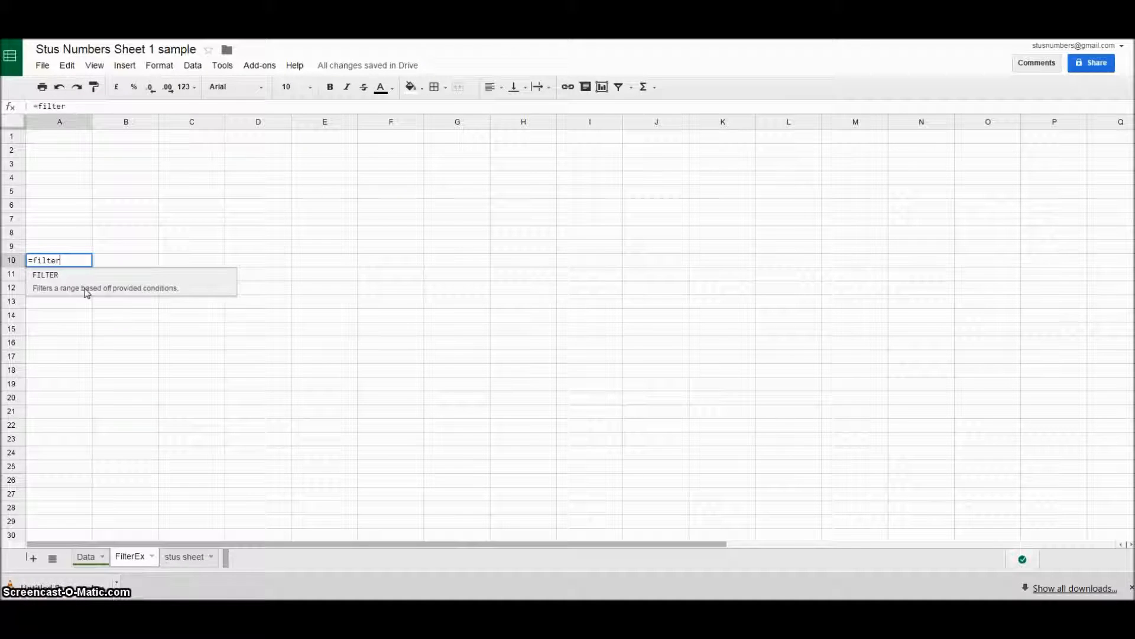
type("(")
left_click(49, 473)
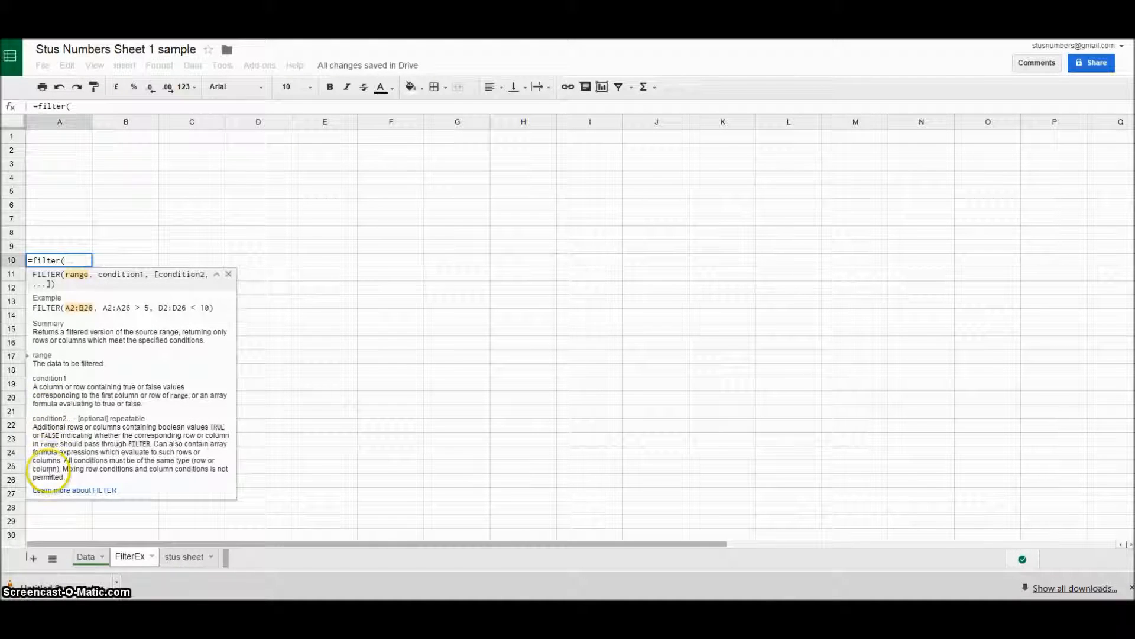
left_click(86, 557)
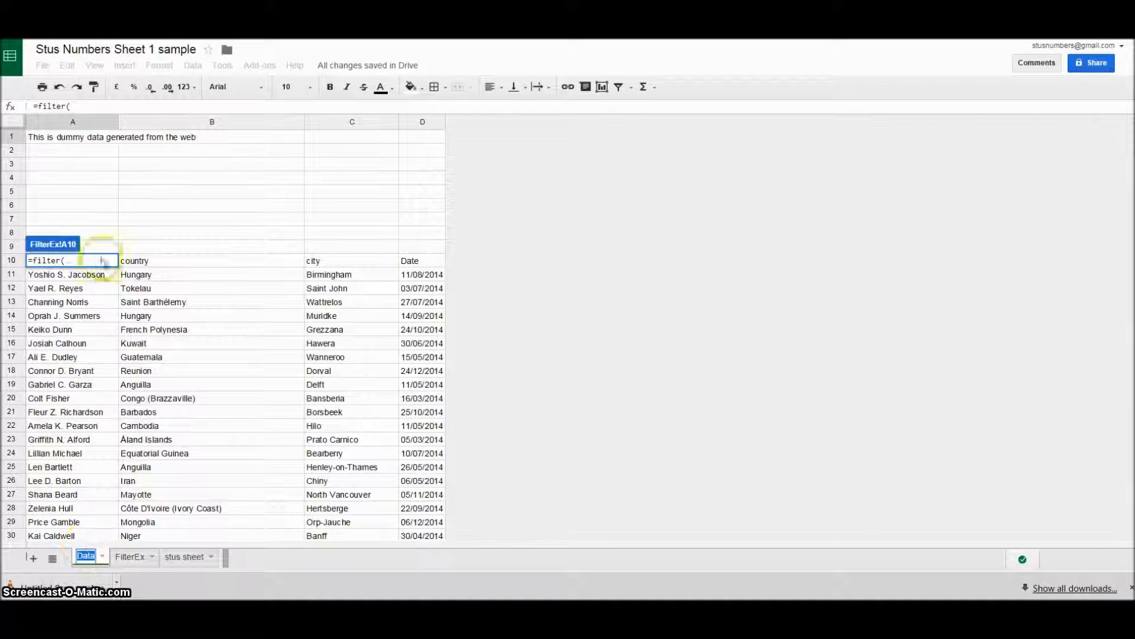
left_click(415, 260)
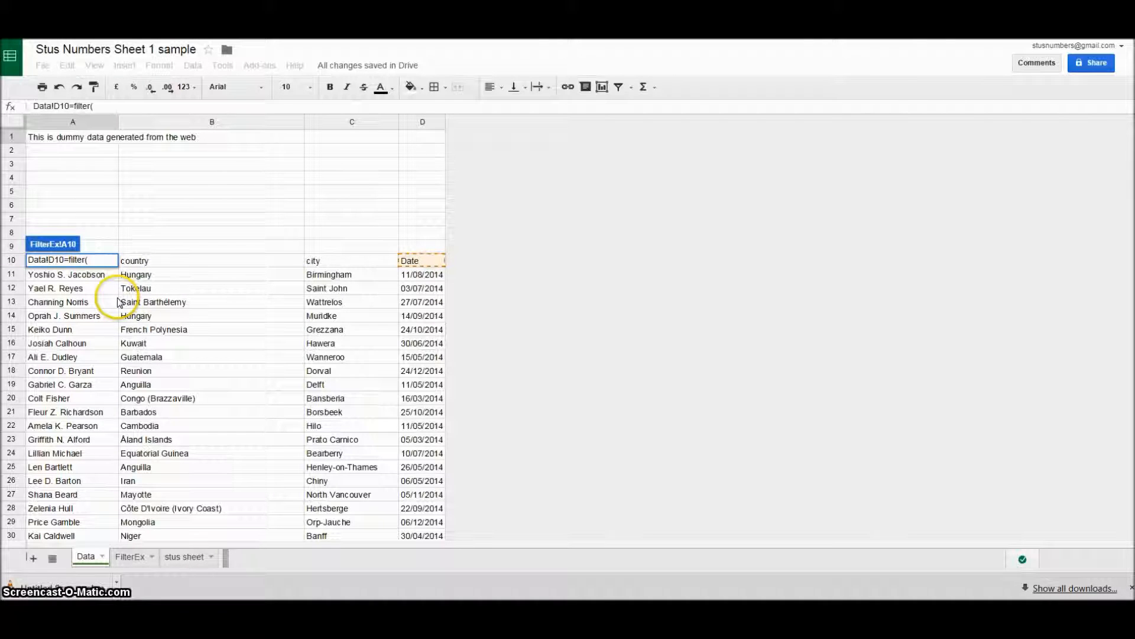
key("BackSpace")
key("BackSpace")
key("BackSpace")
key("BackSpace")
key("BackSpace")
key("BackSpace")
key("BackSpace")
key("BackSpace")
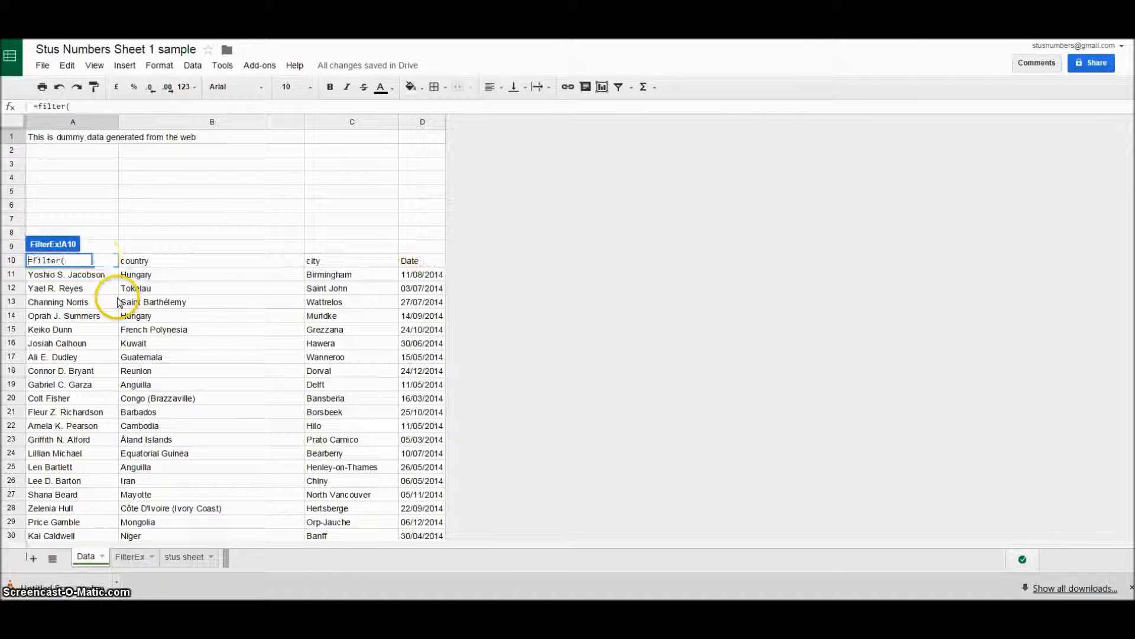
Step: Set the FILTER formula's range to the open-ended Data!A10:D, covering the table from its header row down
left_click(71, 106)
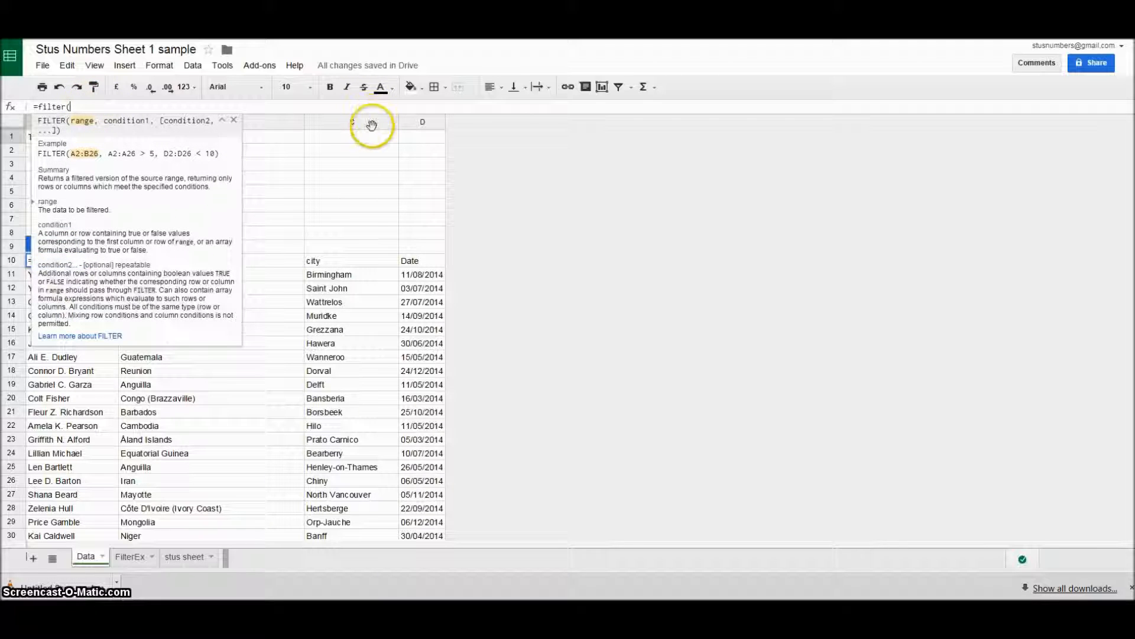
left_click_drag(418, 260, 240, 262)
left_click_drag(85, 260, 85, 260)
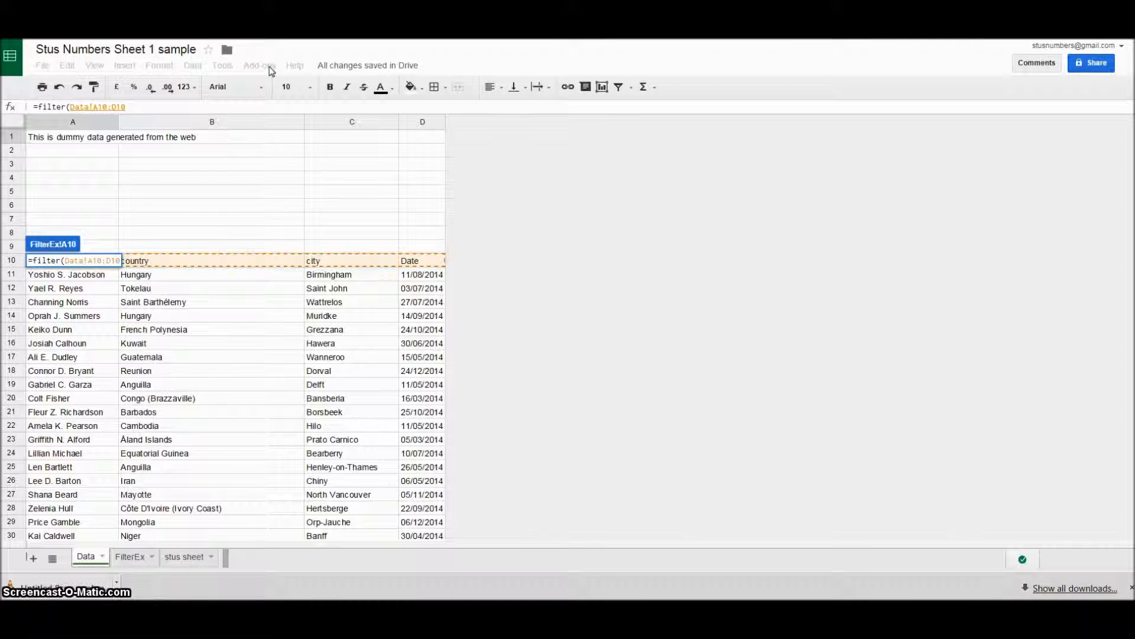
key("BackSpace")
key("BackSpace")
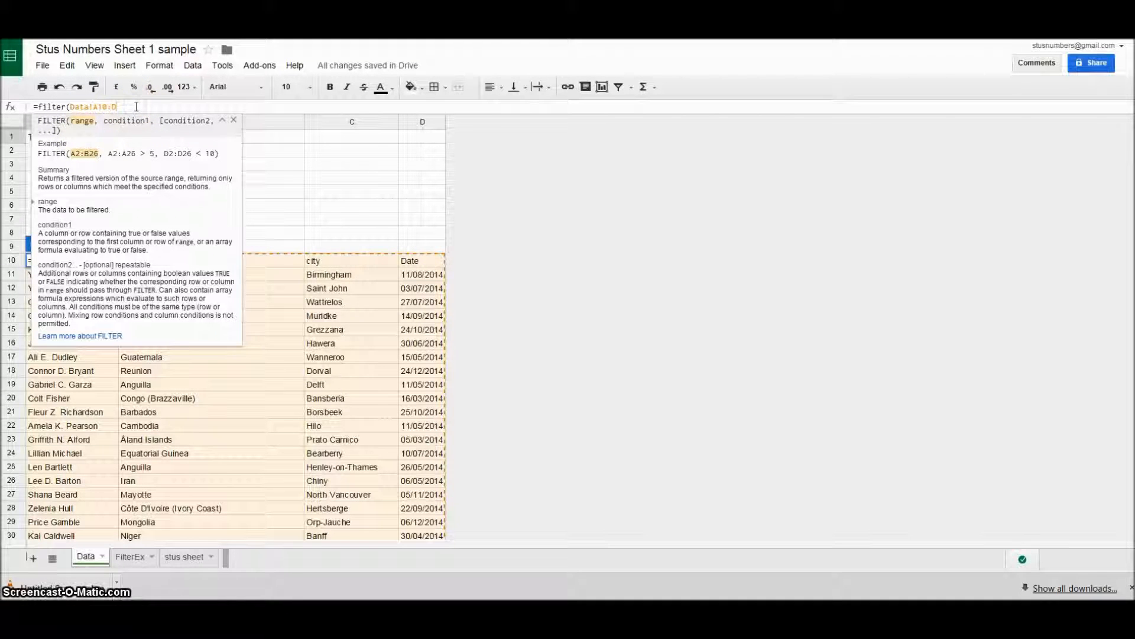
Step: Add the country column as the formula's condition range, using the open-ended reference Data!B10:B
type(",")
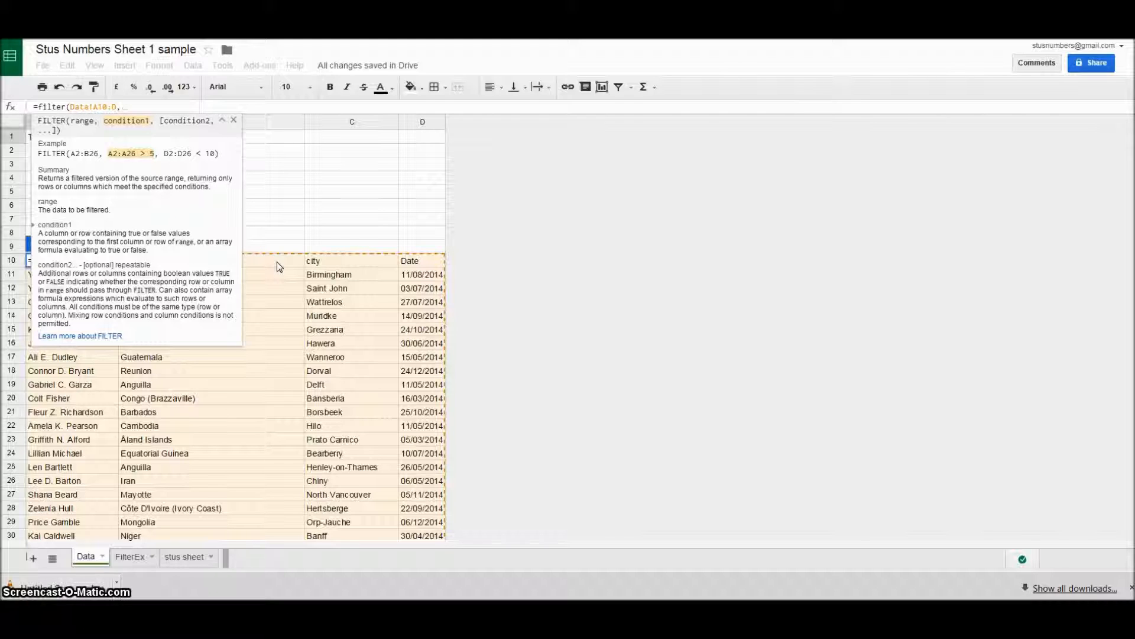
left_click_drag(277, 261, 276, 402)
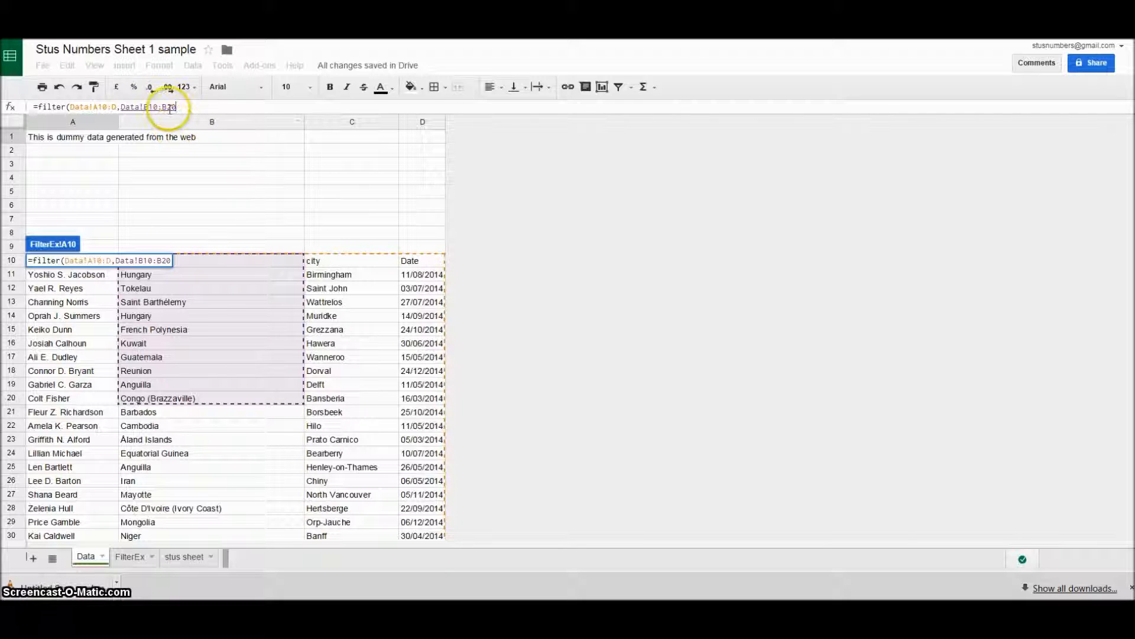
key("BackSpace")
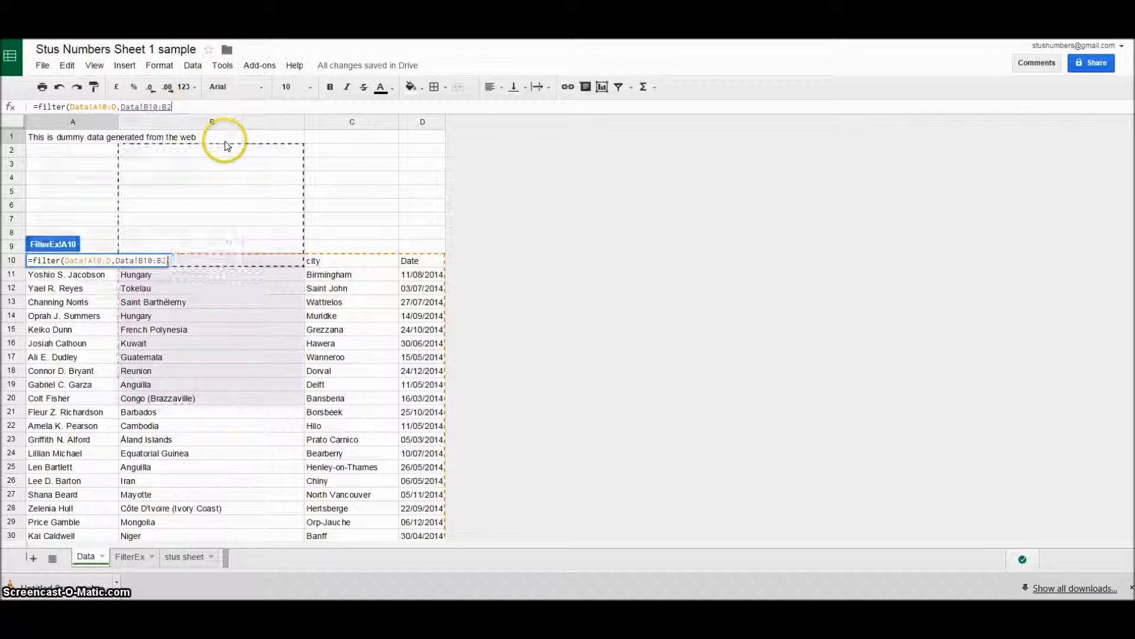
key("BackSpace")
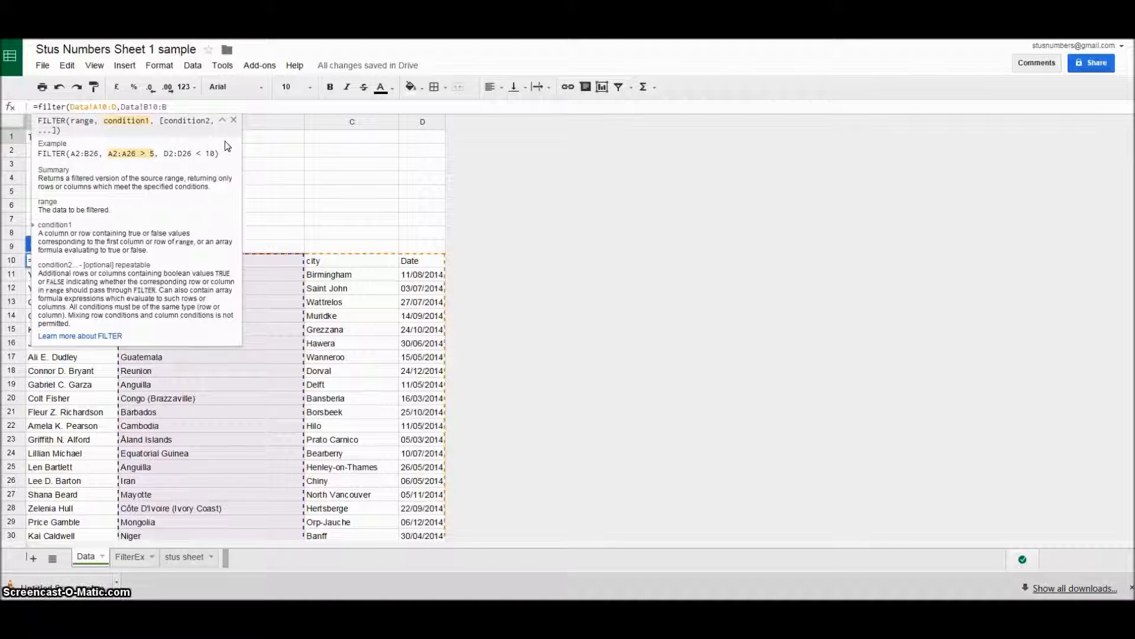
Step: Make the condition match "Kuwait" and enter the completed FILTER formula
type("=")
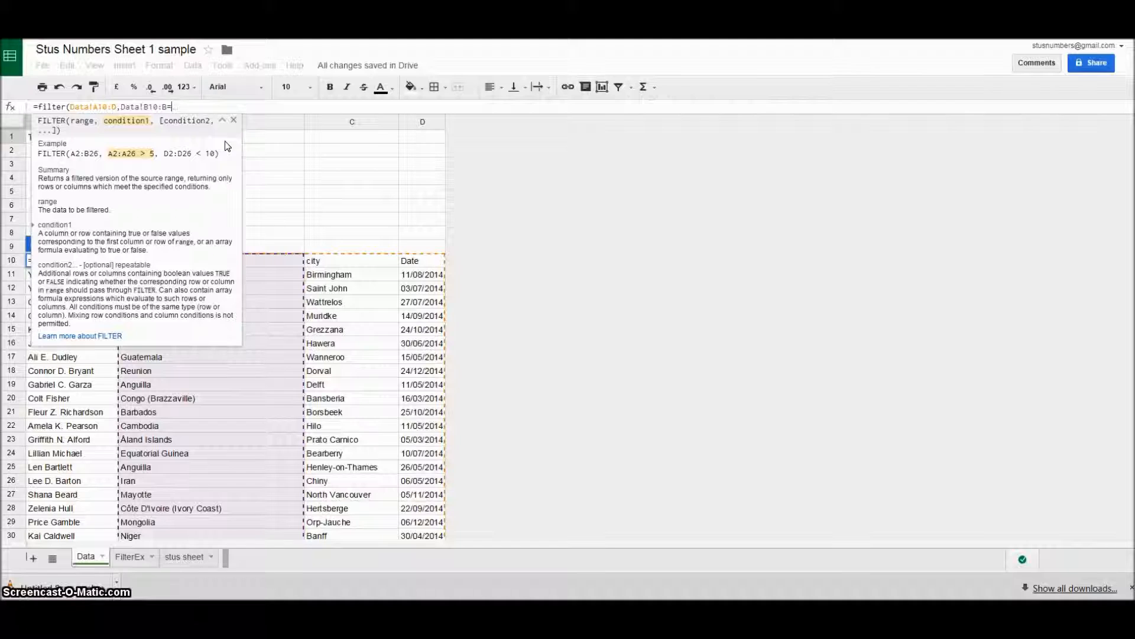
type("\"K")
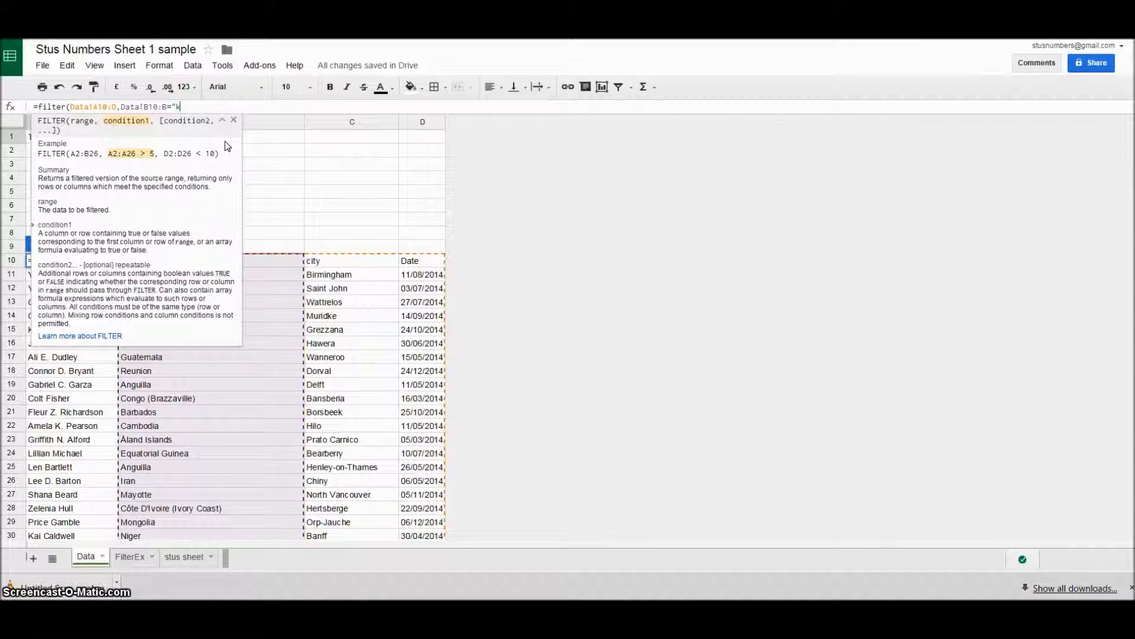
type("uwait\"")
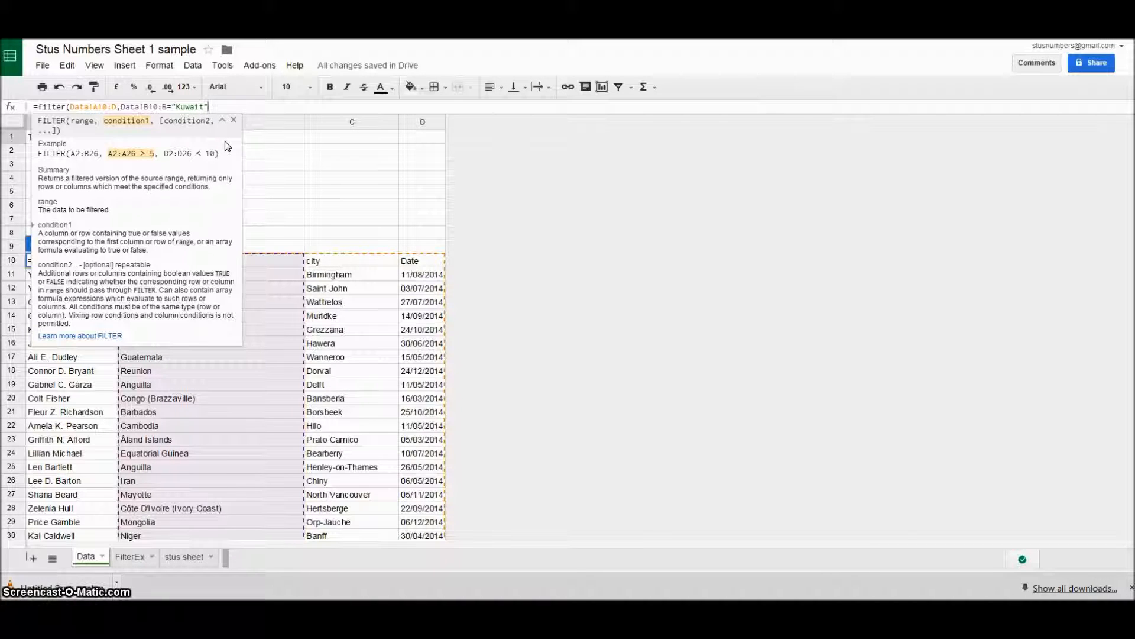
type(")")
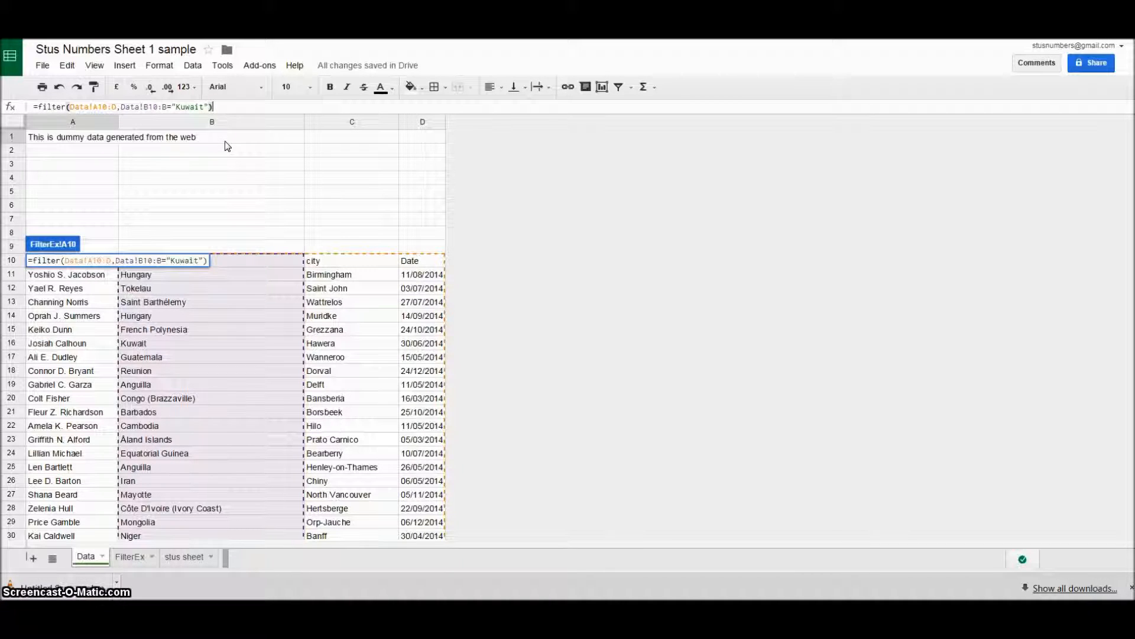
key("Return")
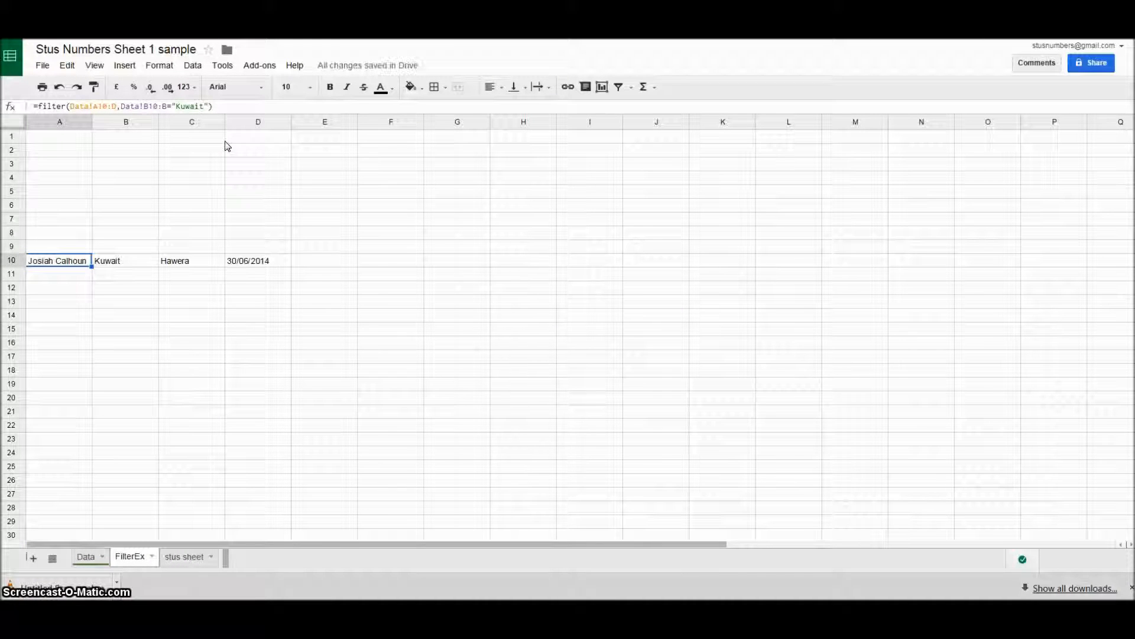
Step: Link cell A9 above the filtered row to the header in Data!A10 and fill the formula across to D9
key("Up")
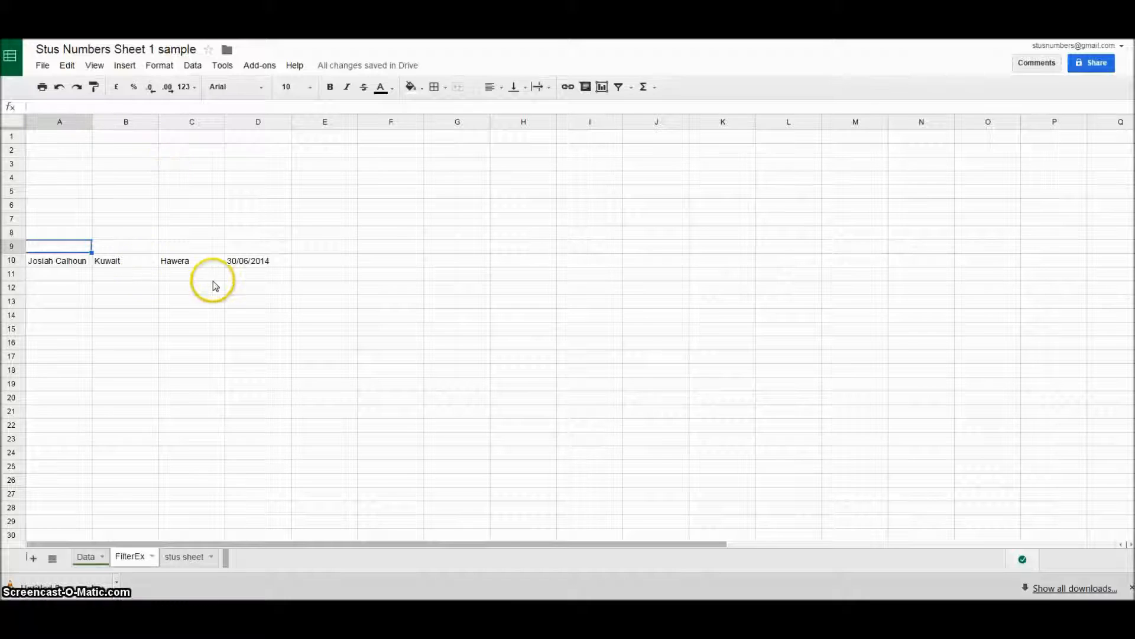
type("=")
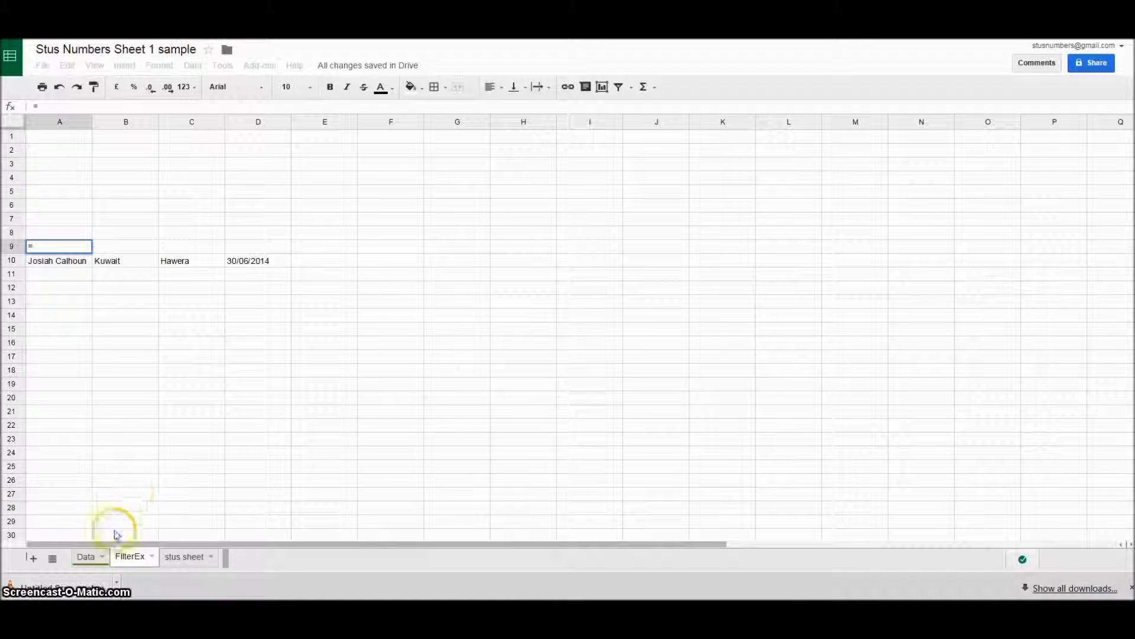
left_click(86, 557)
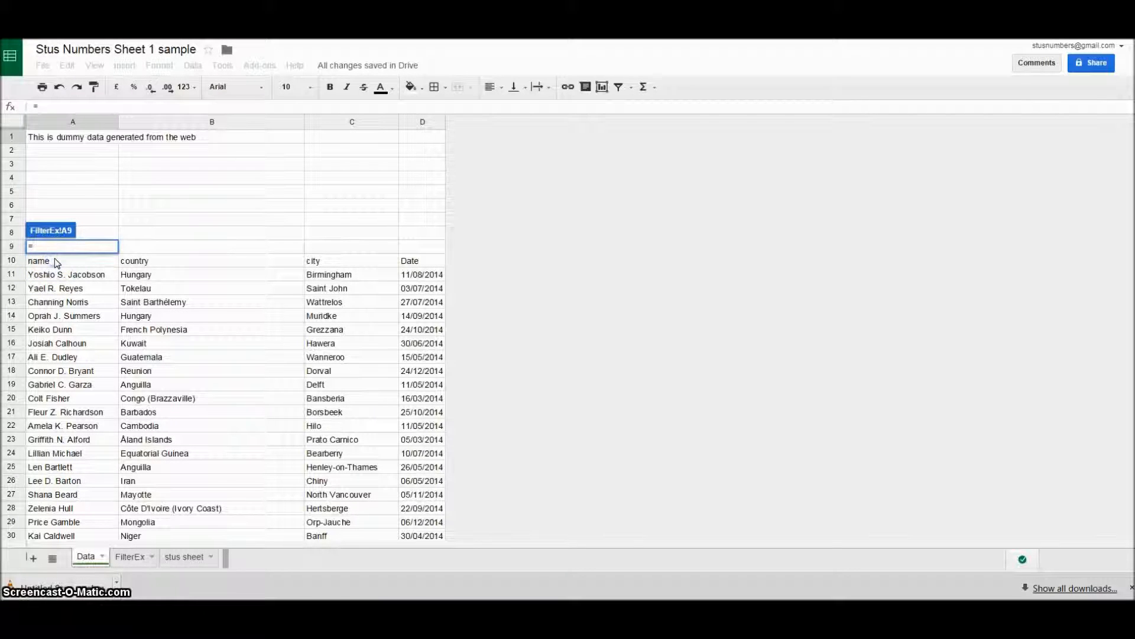
left_click(113, 106)
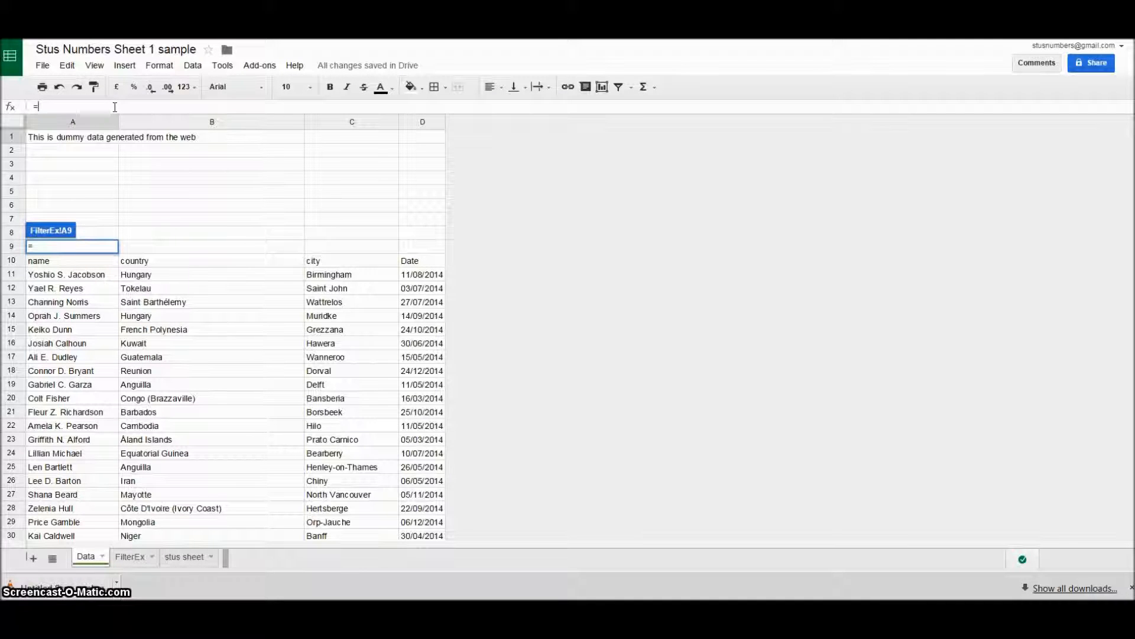
left_click(66, 260)
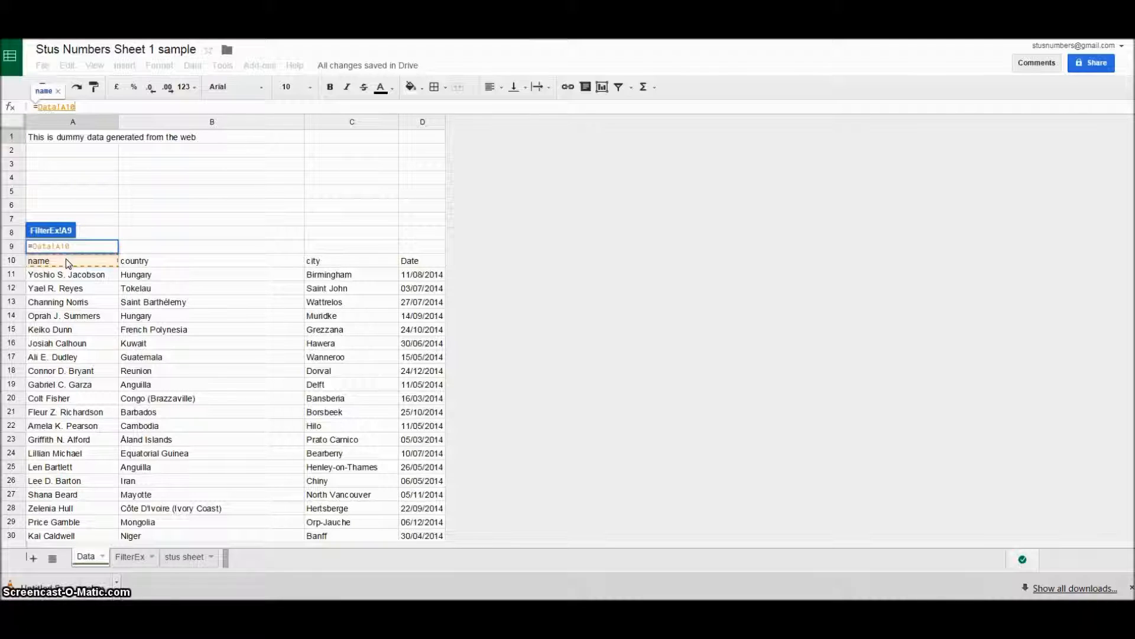
key("Return")
left_click_drag(91, 253, 265, 237)
Step: Delete the unused columns E to Z from the FilterEx sheet
left_click(321, 122)
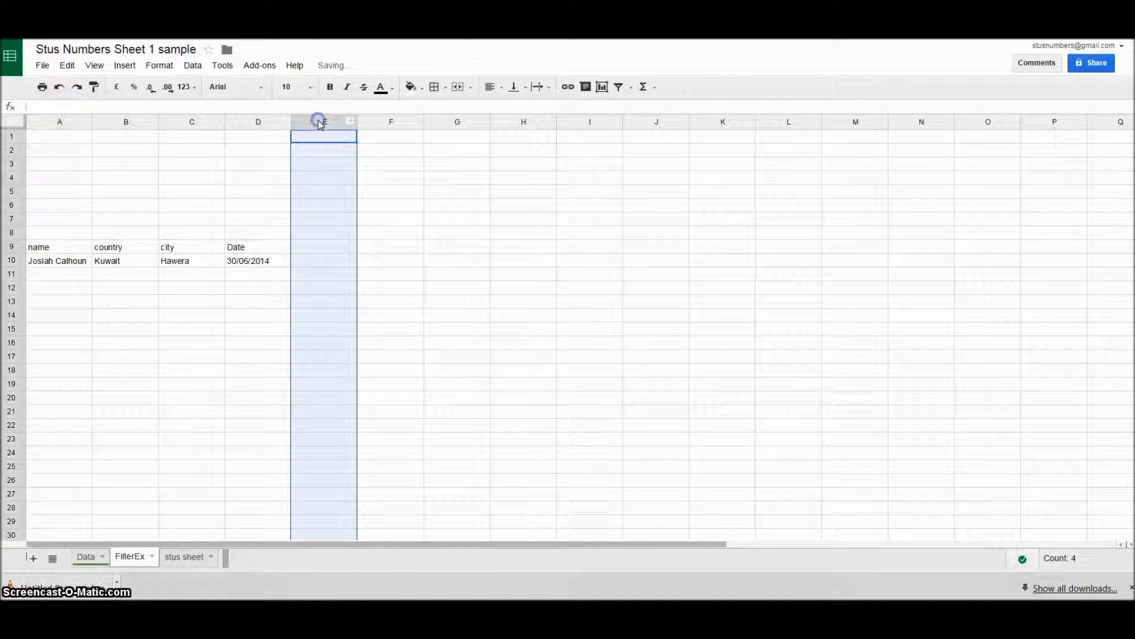
key("ctrl+shift+Right")
right_click(302, 202)
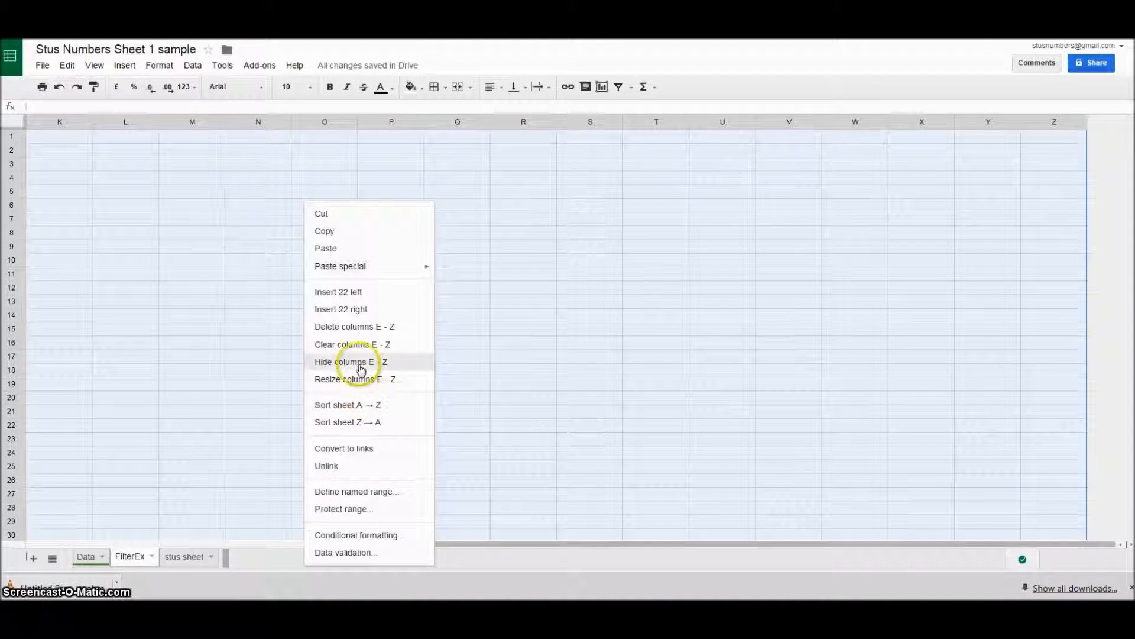
left_click(354, 326)
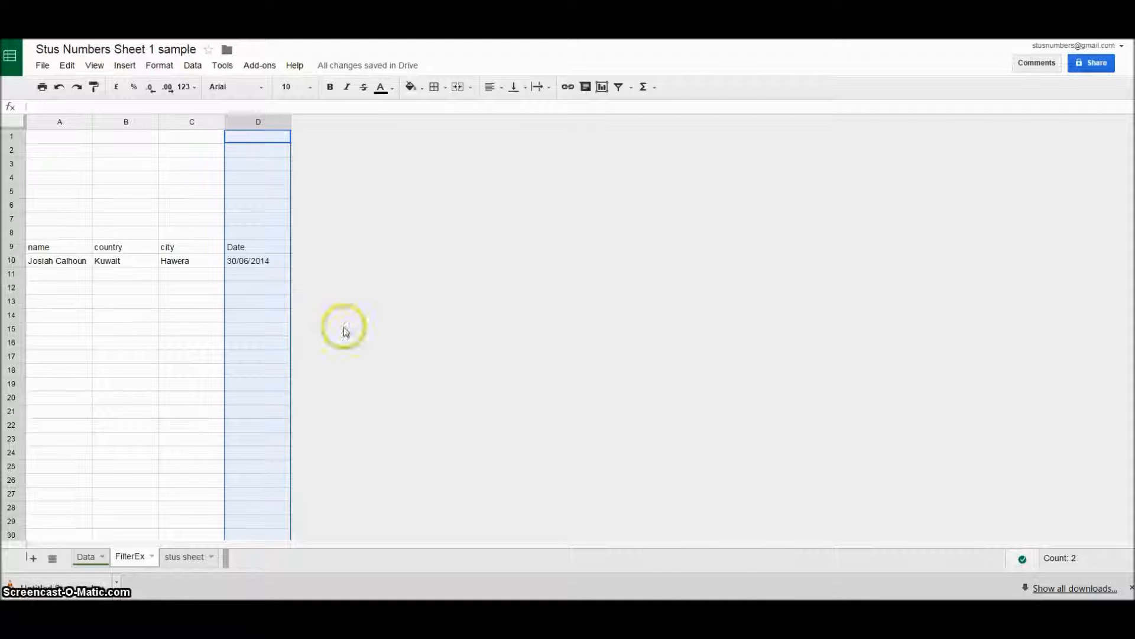
Step: Delete the unused rows 21 to 1000 from the FilterEx sheet
left_click(13, 412)
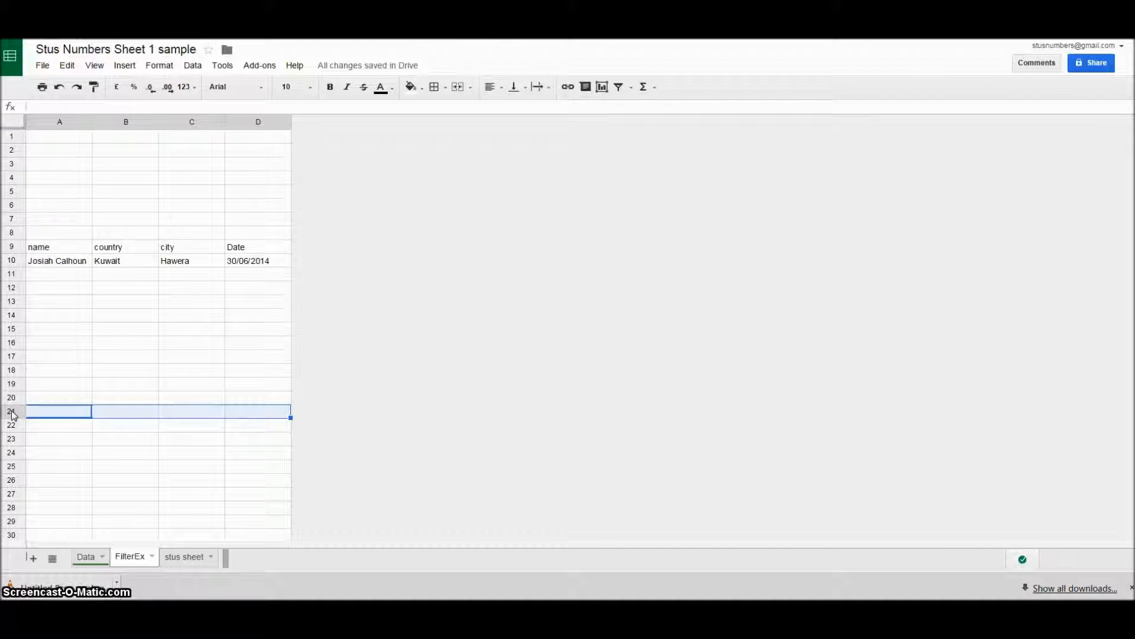
key("ctrl+shift+Down")
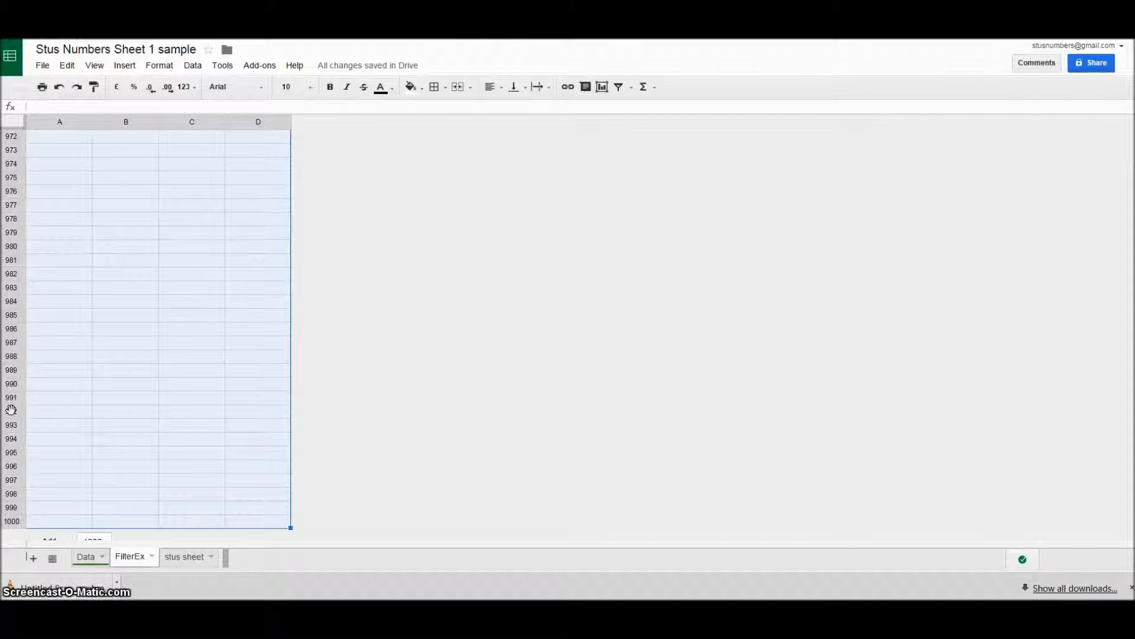
right_click(94, 249)
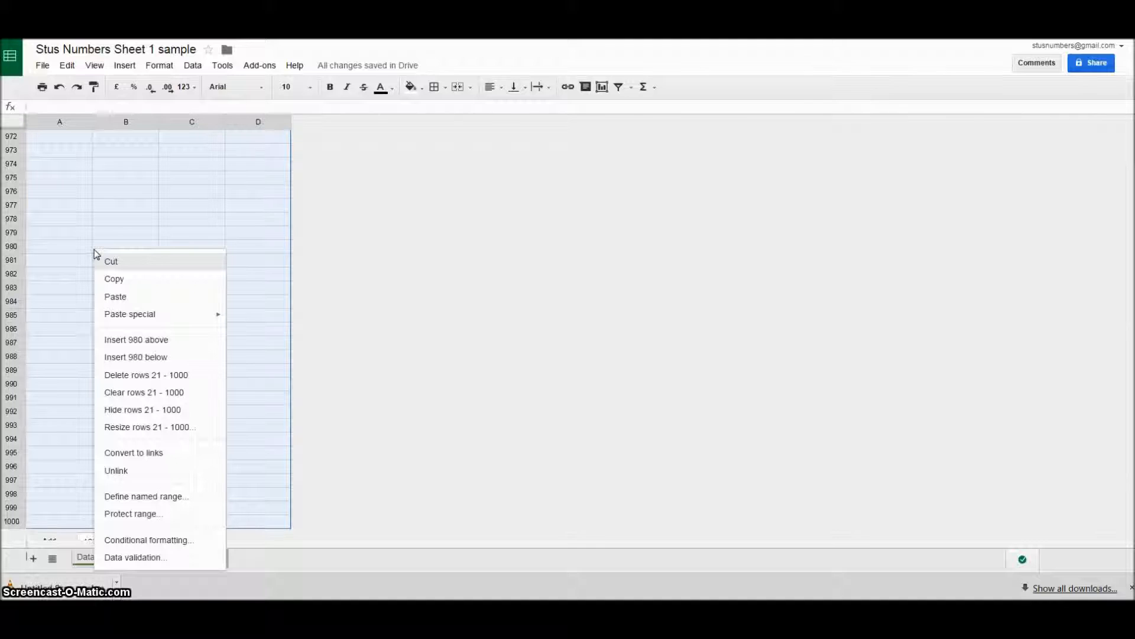
left_click(161, 376)
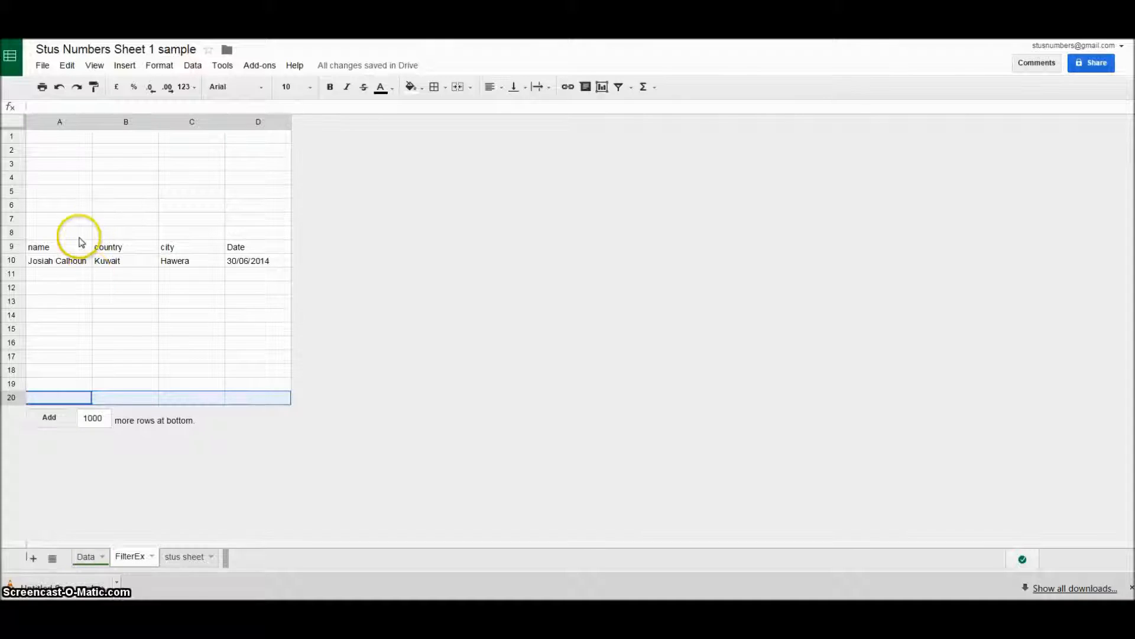
Step: Add top and bottom borders to the header row A9:D9
left_click_drag(65, 246, 285, 253)
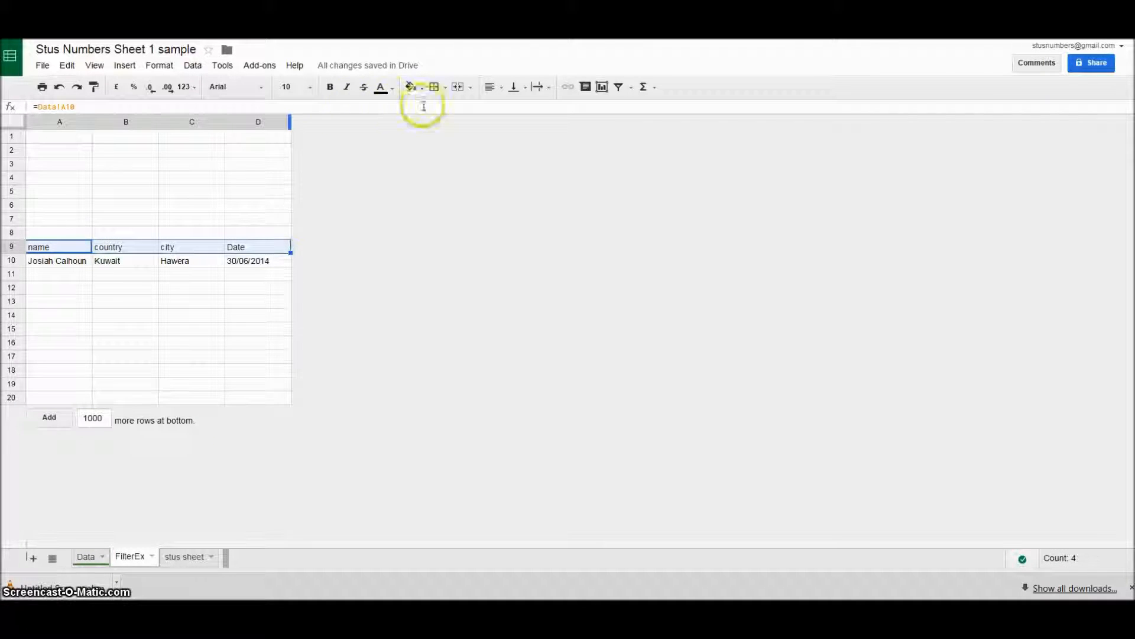
left_click(436, 87)
left_click(461, 135)
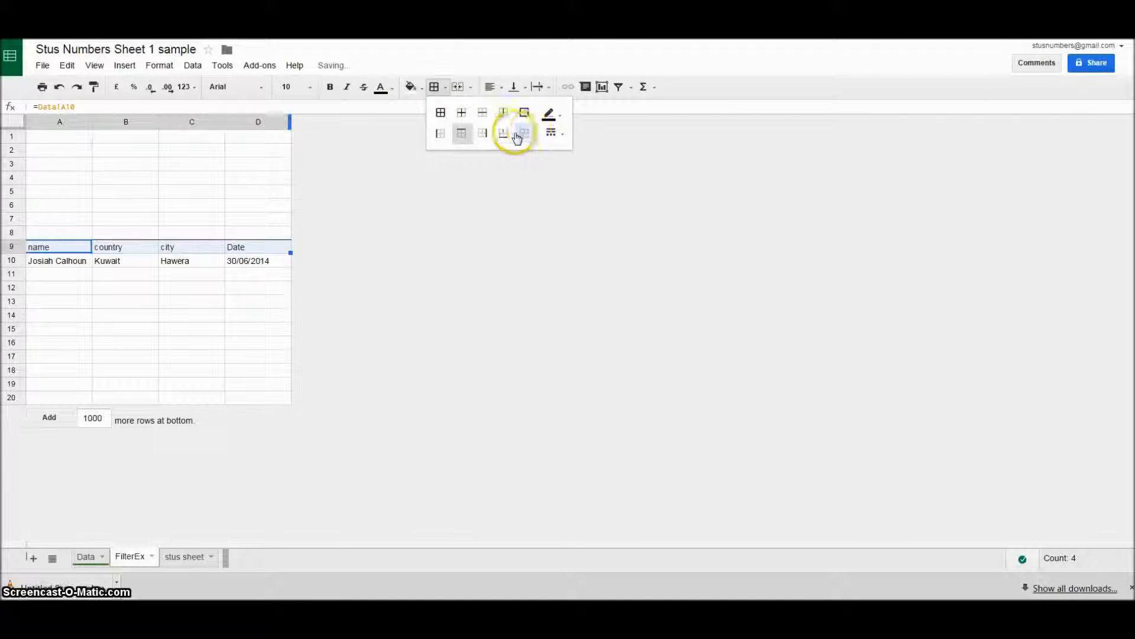
left_click(503, 134)
left_click(54, 170)
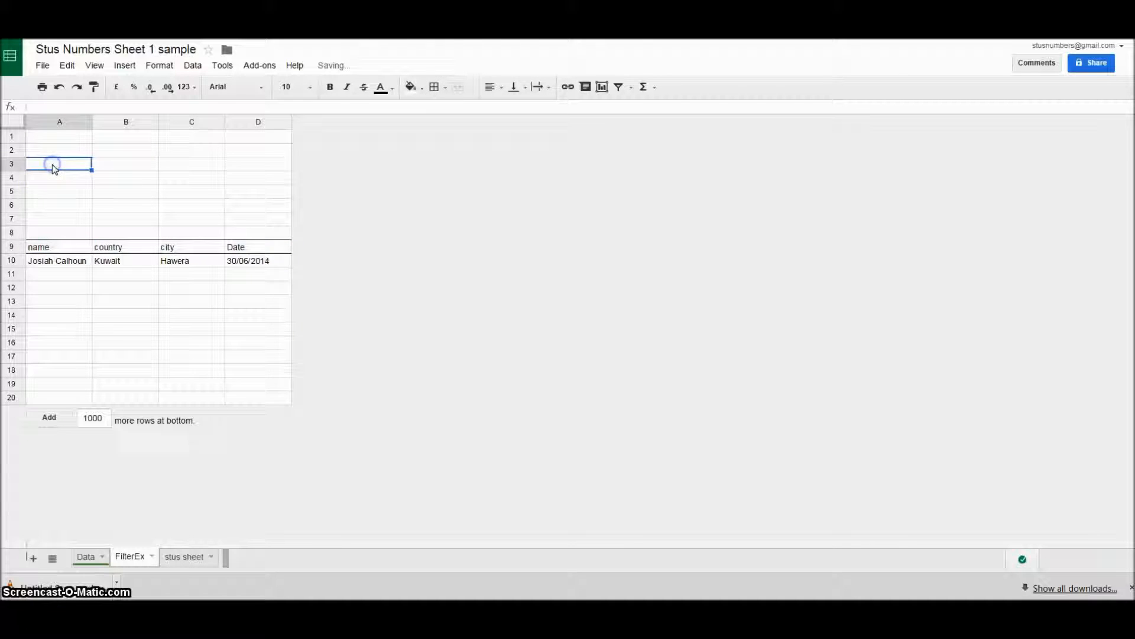
left_click(240, 290)
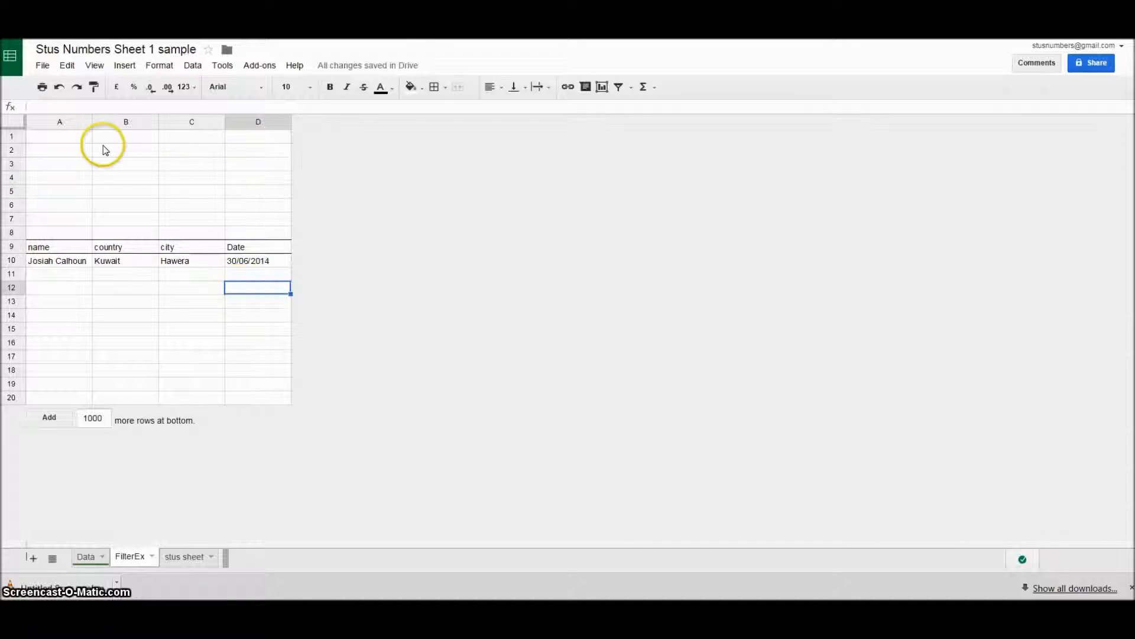
Step: Enter Kuwait in cell A3 of the FilterEx sheet as the country criterion
left_click(67, 168)
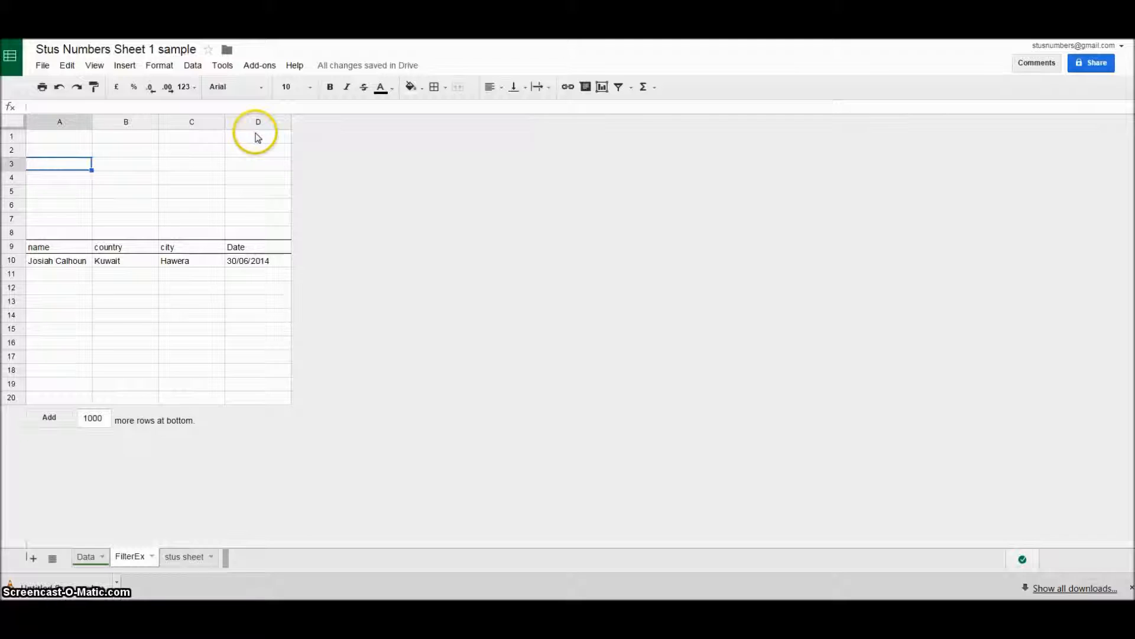
type("Kuwait")
key("Return")
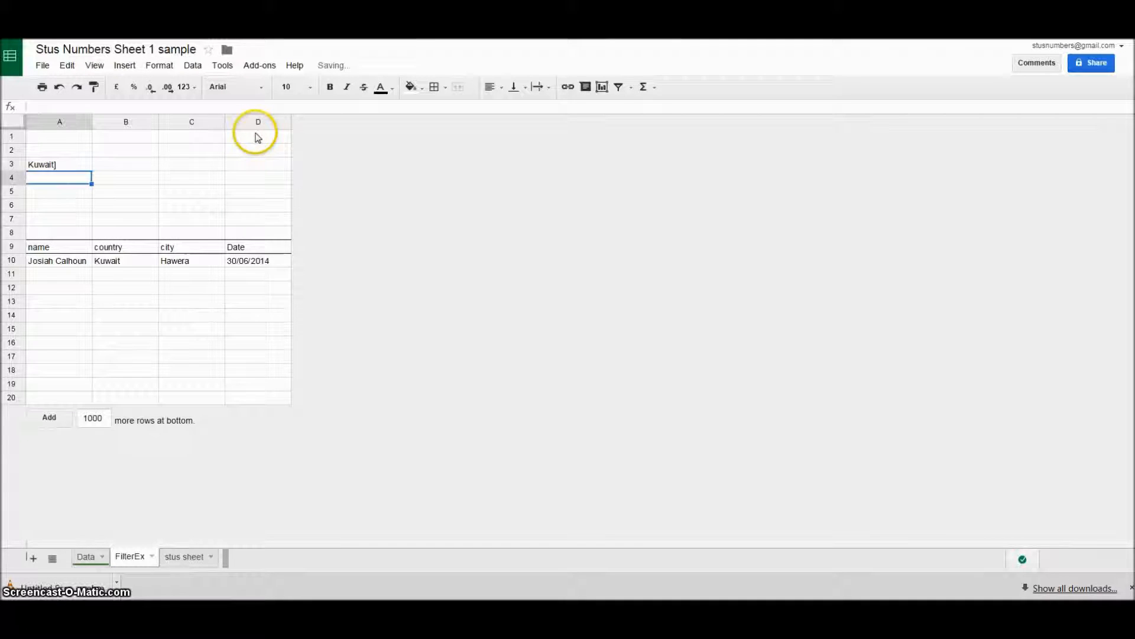
key("Up")
key("F2")
key("BackSpace")
key("Return")
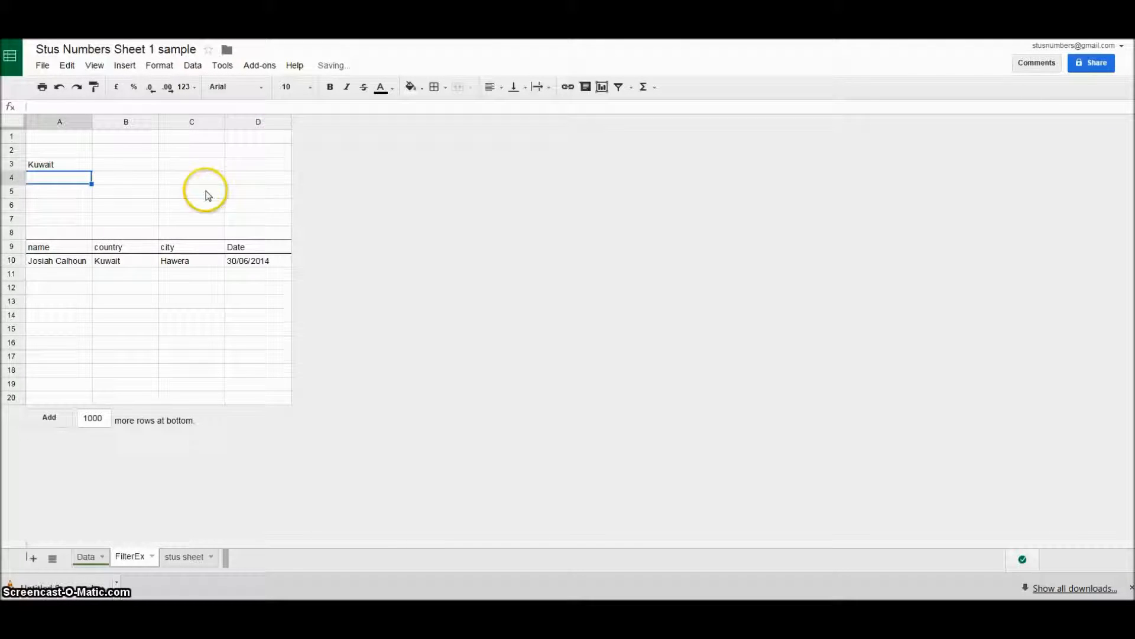
Step: Replace the fixed "Kuwait" condition in the A10 FILTER formula with a reference to cell A3
left_click(52, 260)
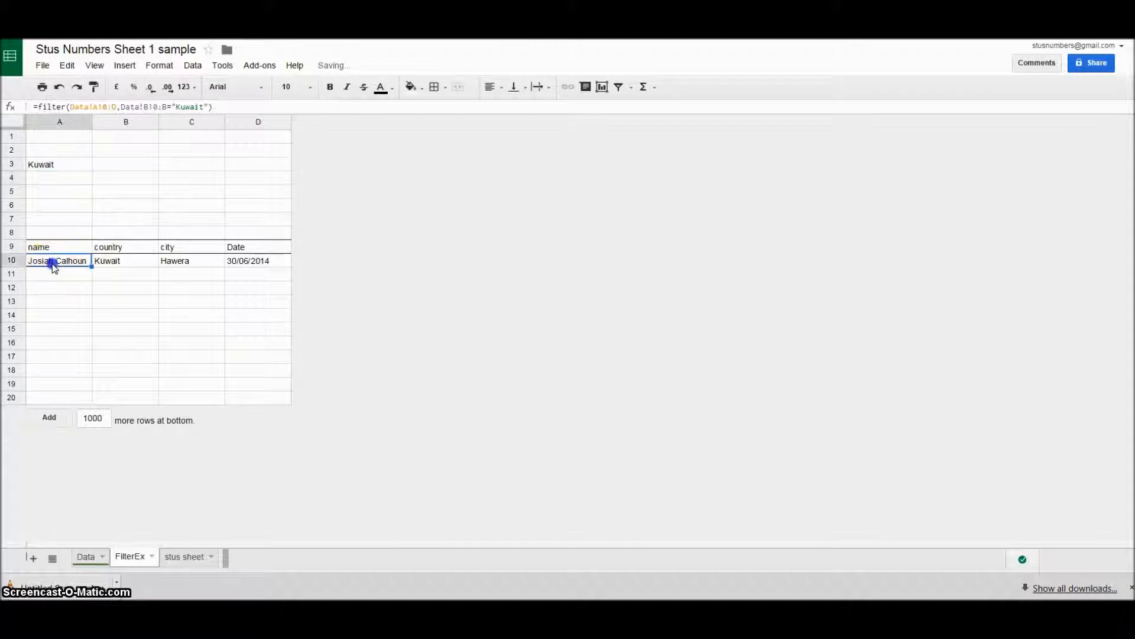
left_click(171, 107)
key("Delete")
key("Delete")
key("Delete")
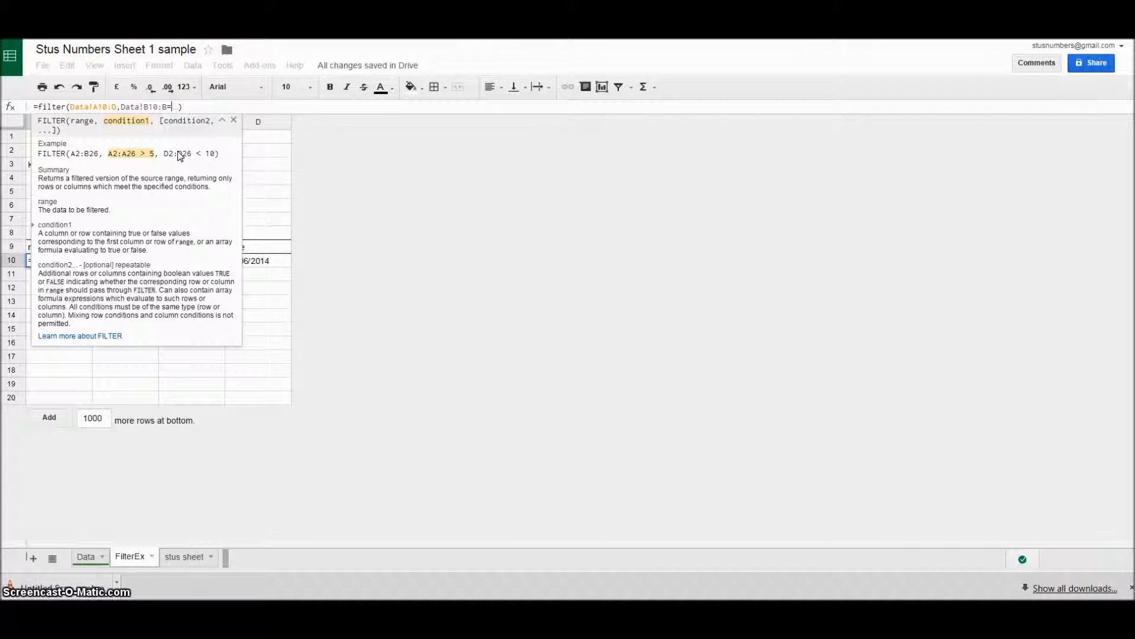
type("a3")
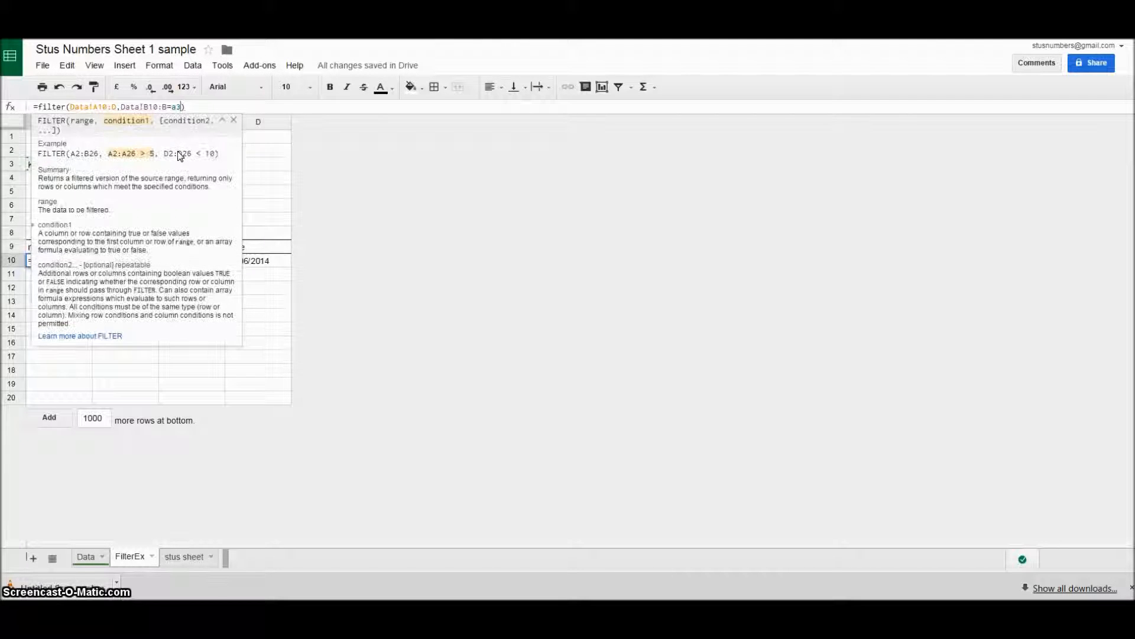
key("Return")
Step: Test the filter by changing the country in cell A3 to Iran and to England
left_click(45, 176)
left_click(58, 164)
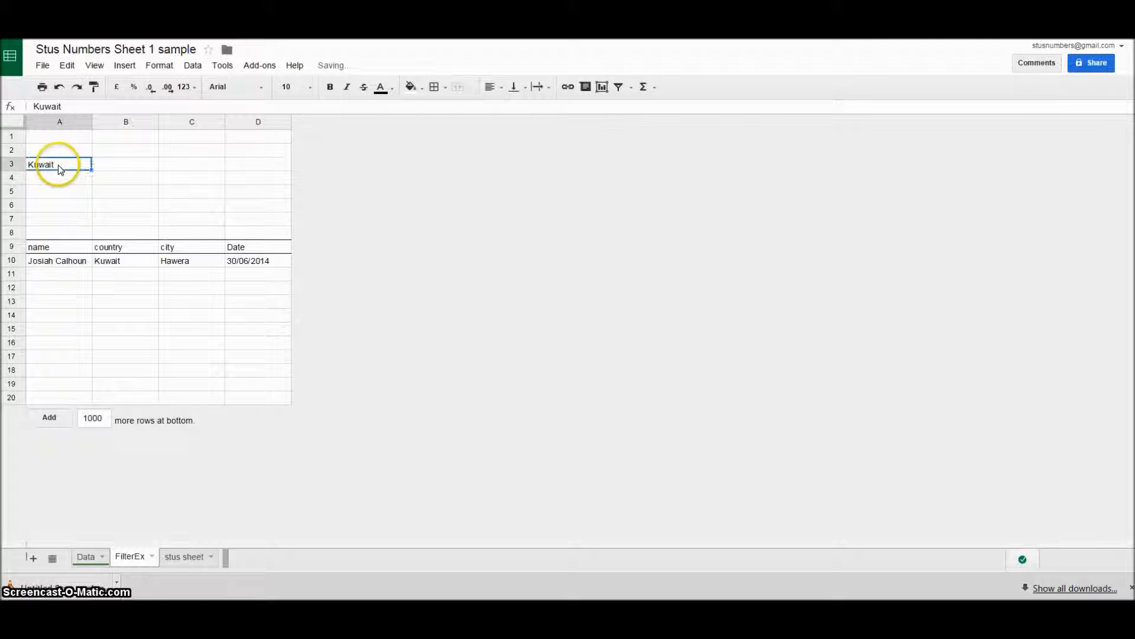
type("Iran")
key("Return")
left_click(59, 166)
type("England")
key("Return")
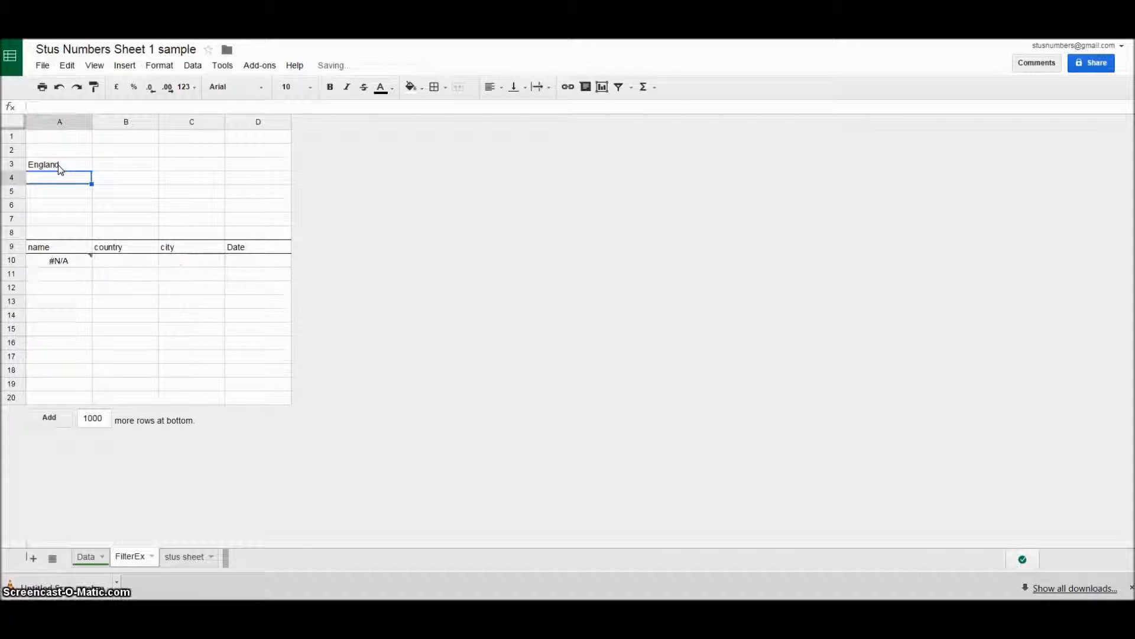
Step: Copy Cambodia from the country column of the Data sheet and paste only its value into FilterEx cell A3
left_click(58, 164)
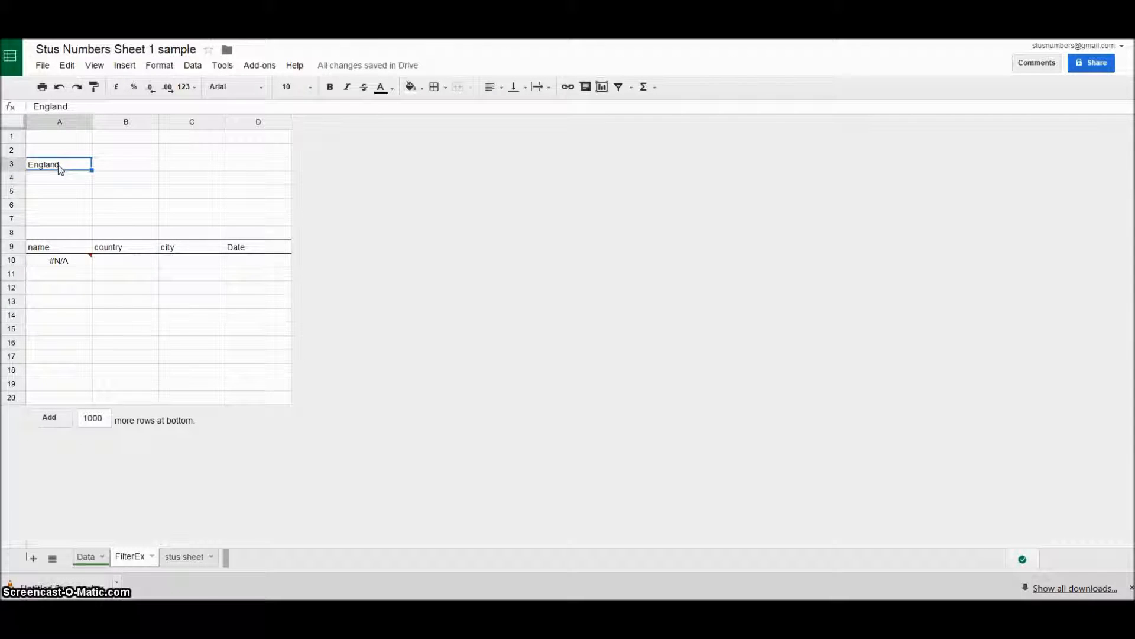
left_click(90, 557)
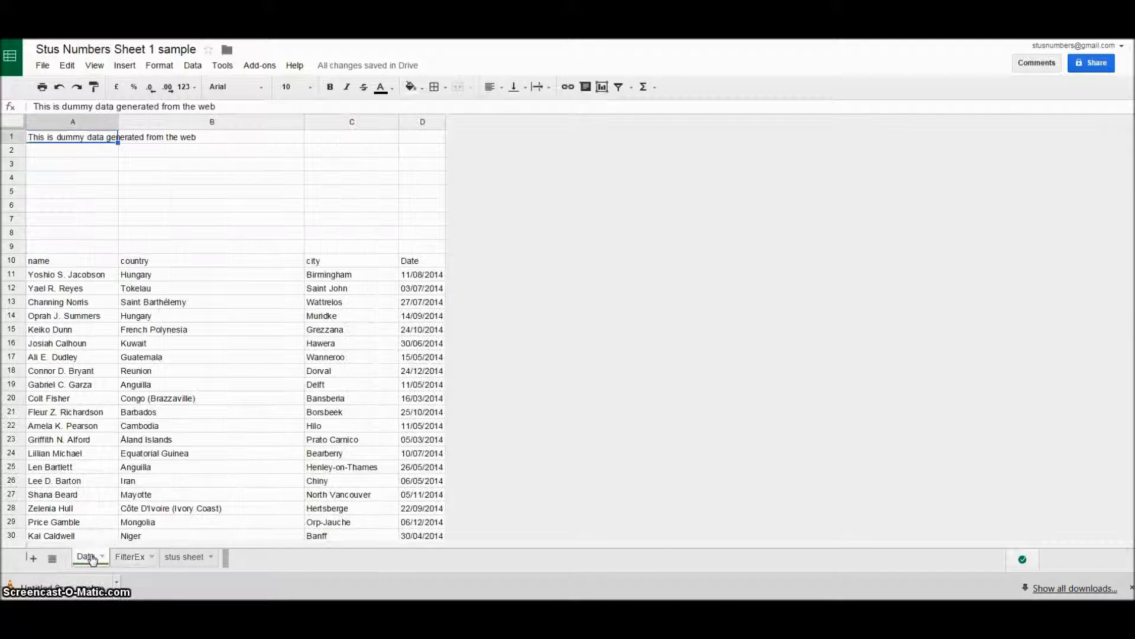
left_click(221, 427)
key("ctrl+c")
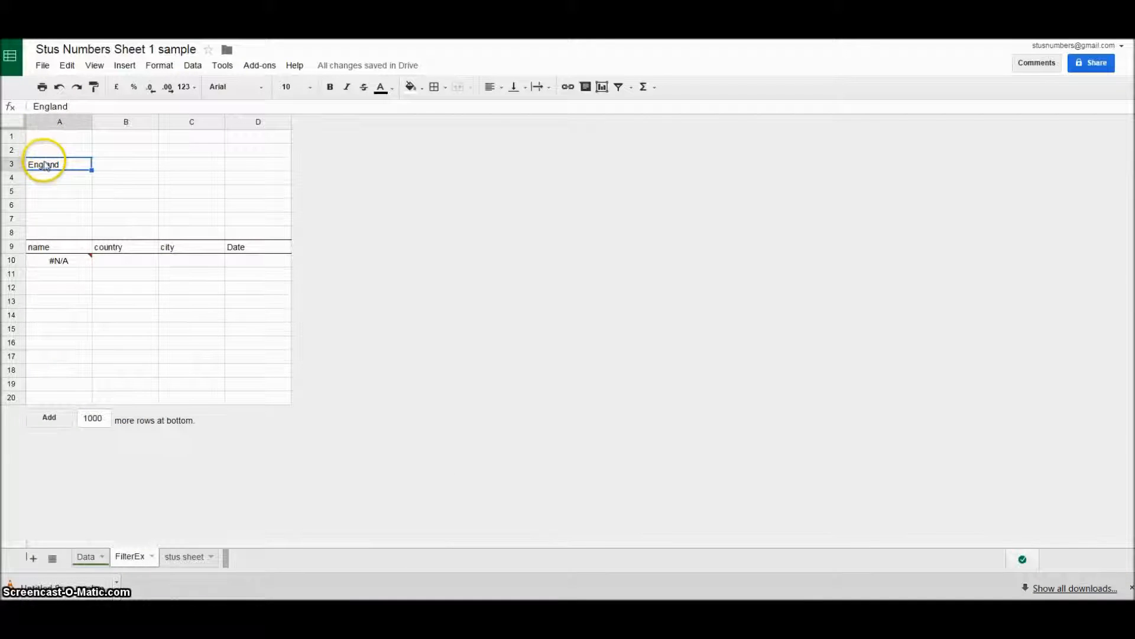
left_click(47, 164)
right_click(47, 166)
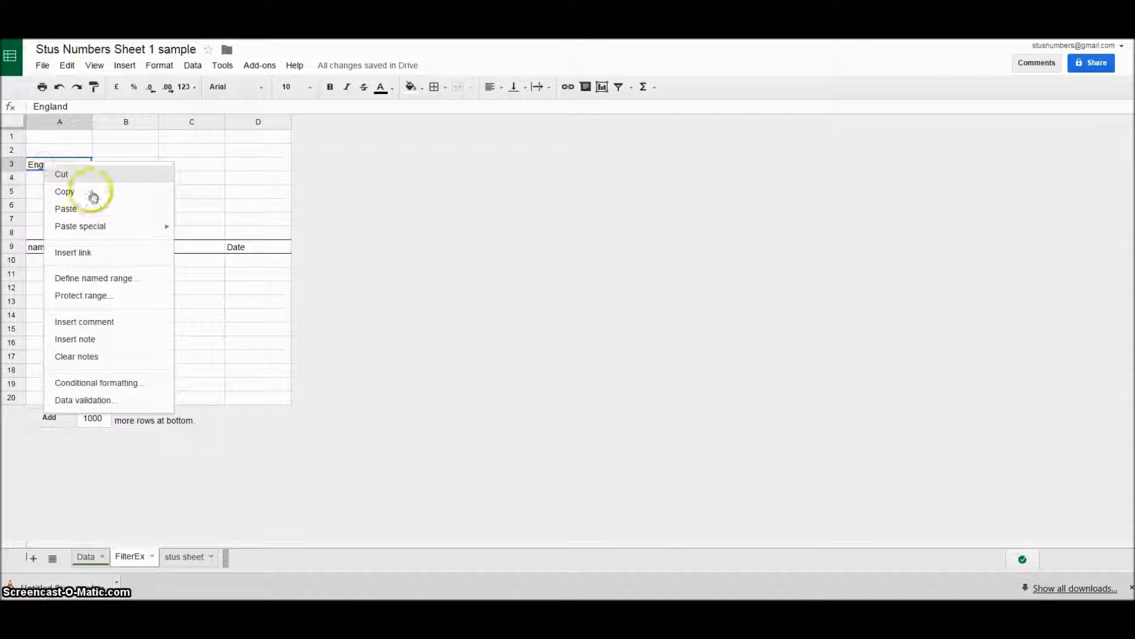
mouse_move(168, 228)
left_click(214, 233)
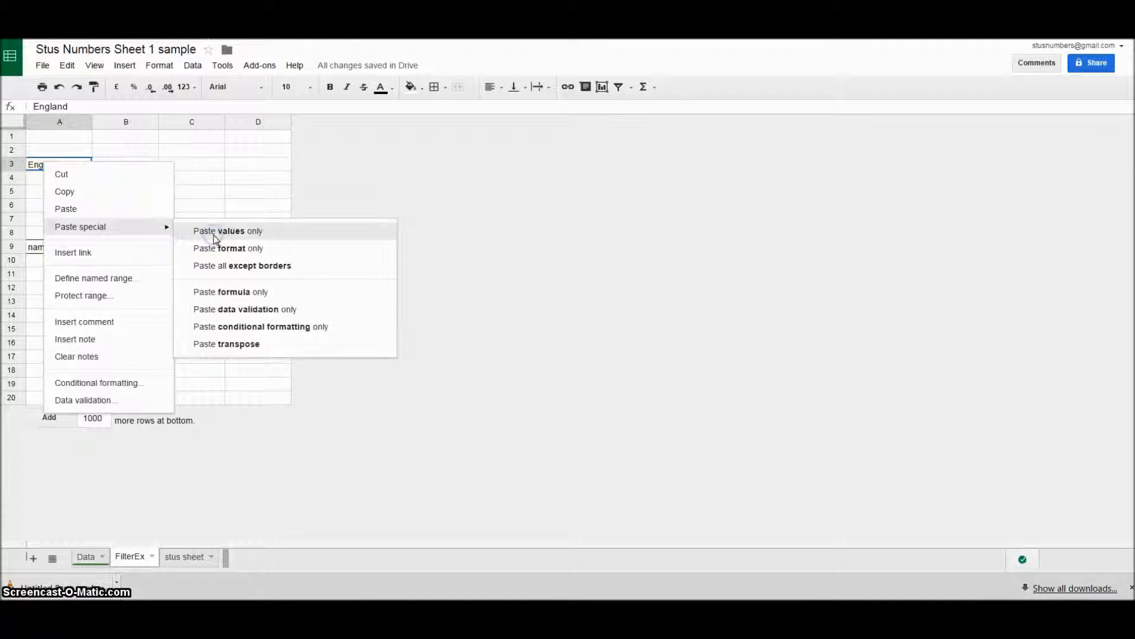
left_click(214, 235)
Step: Format the country criterion in A3 as bold blue text and widen column A slightly to fit the full name
left_click(392, 88)
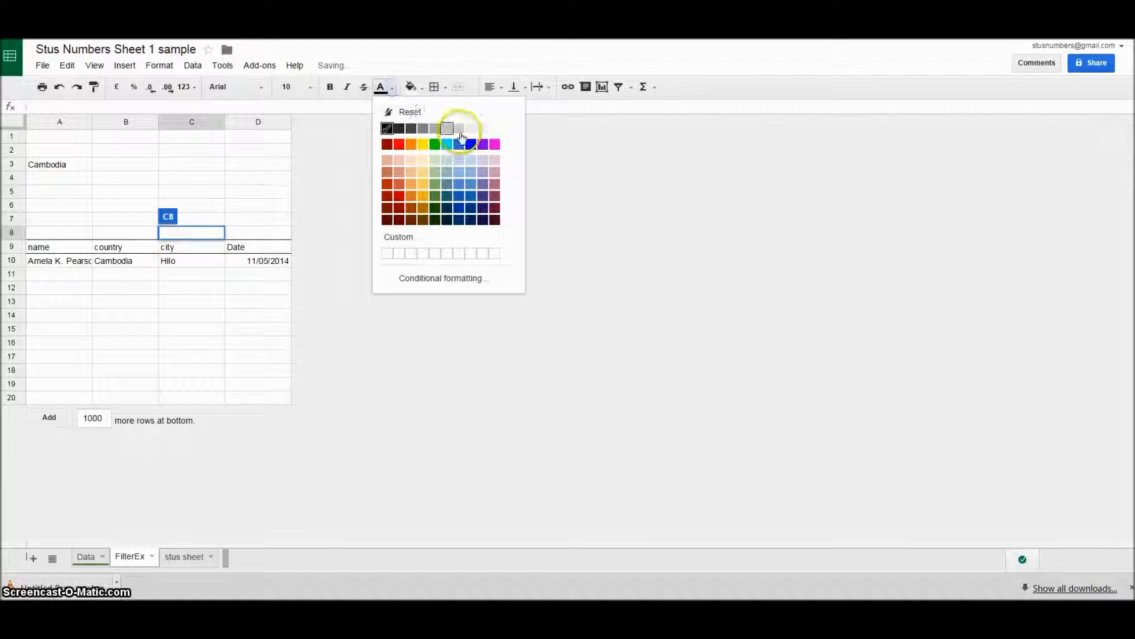
left_click(470, 145)
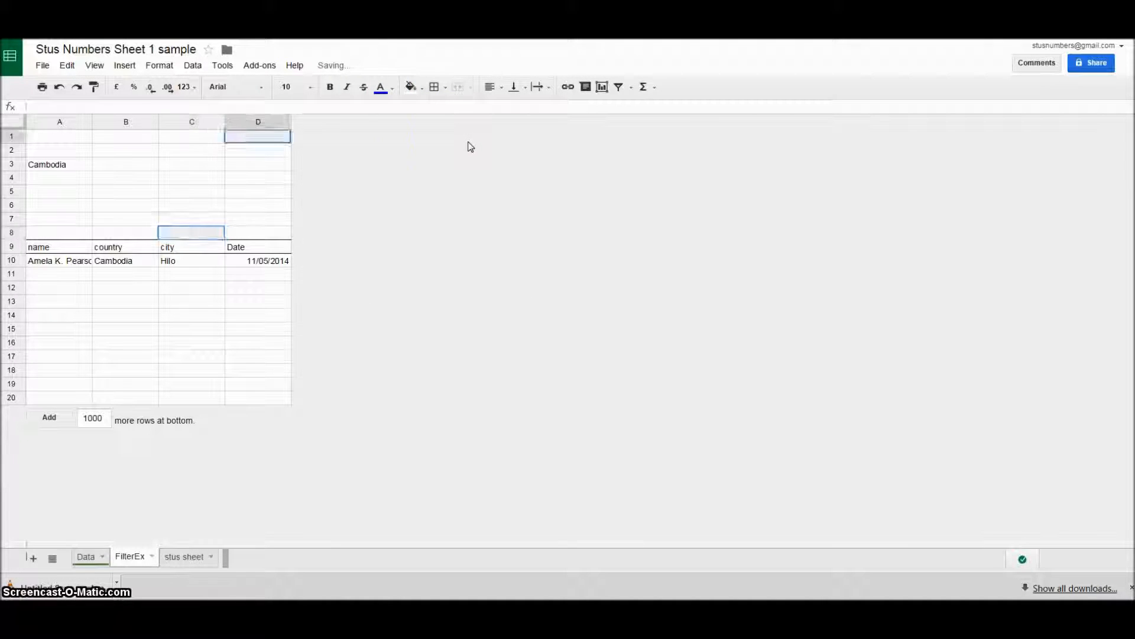
left_click(74, 168)
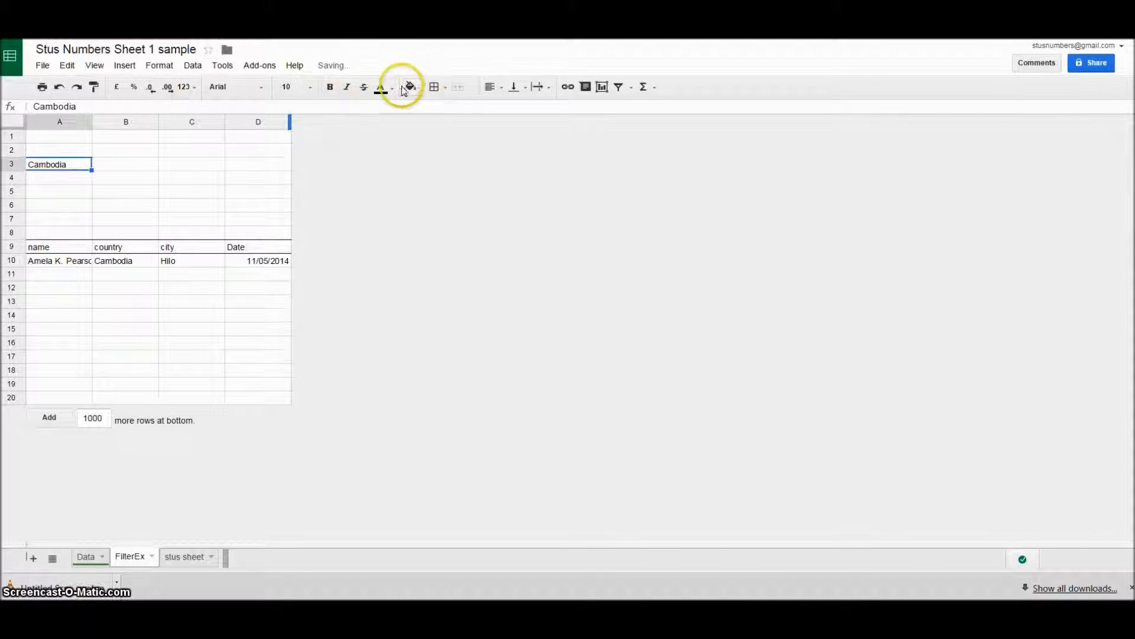
left_click(393, 88)
left_click(471, 145)
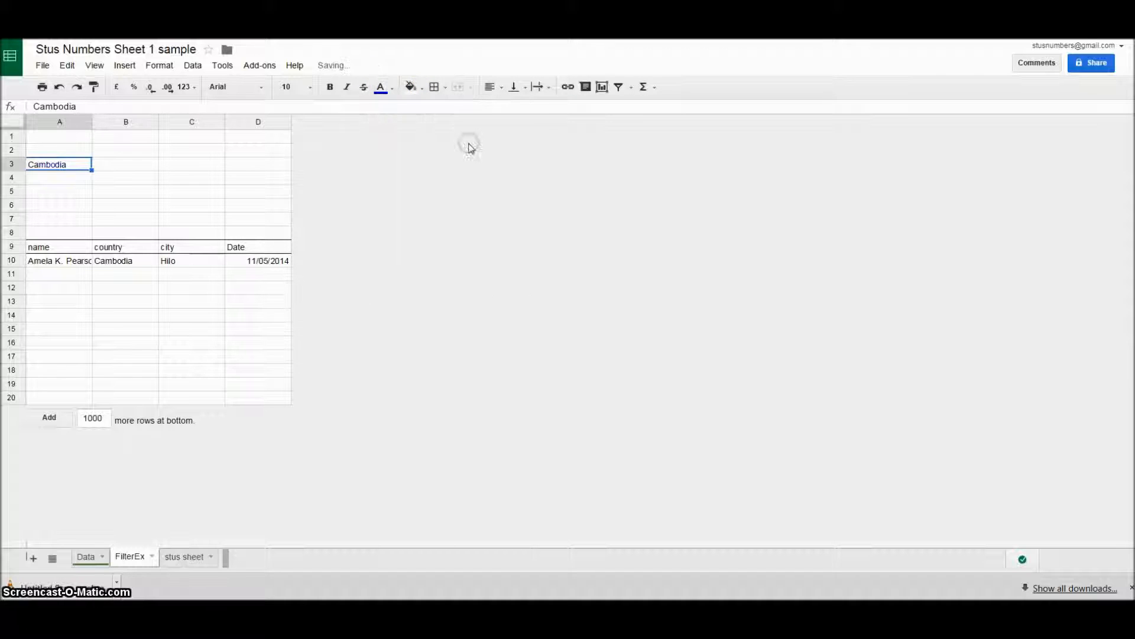
left_click(329, 89)
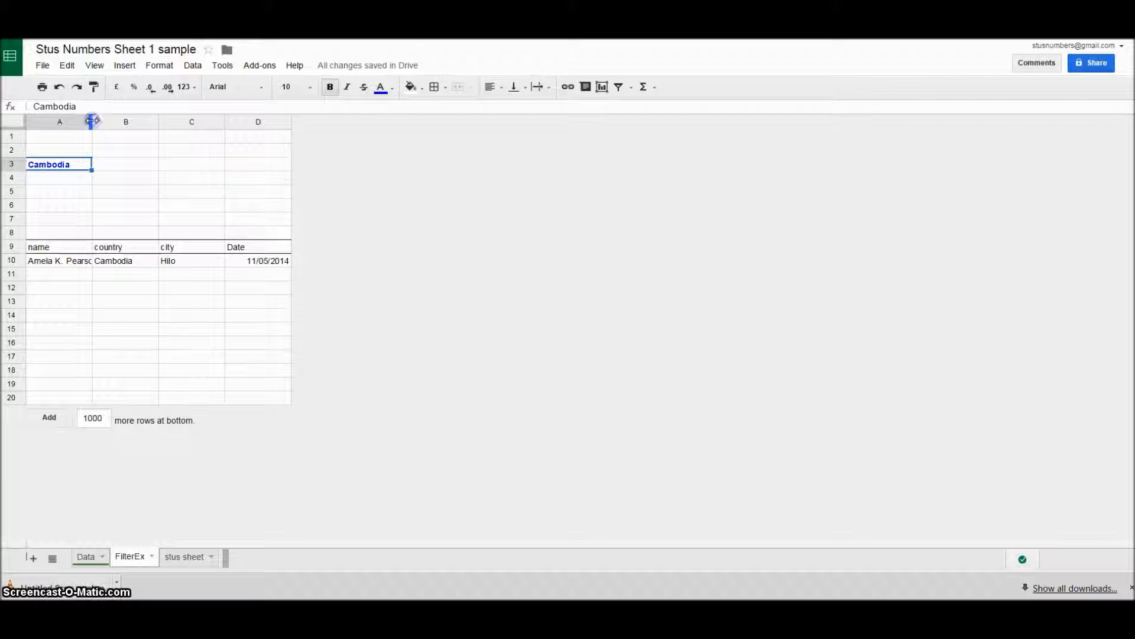
left_click_drag(92, 122, 100, 122)
Step: Change the country criterion in cell A3 to Kuwait
right_click(111, 169)
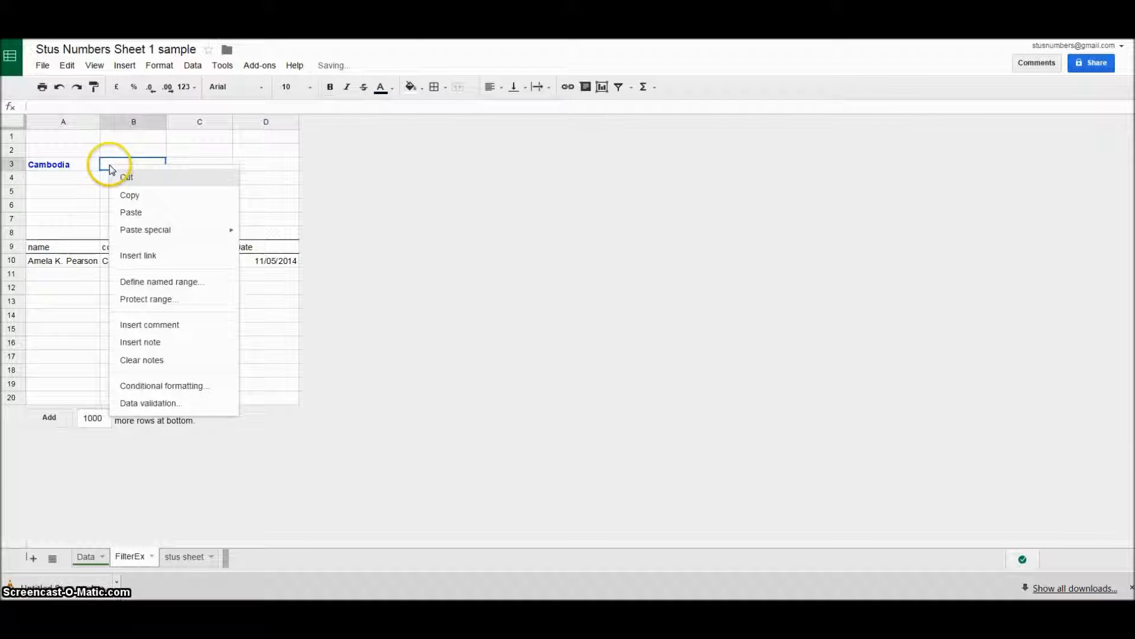
key("Escape")
key("Left")
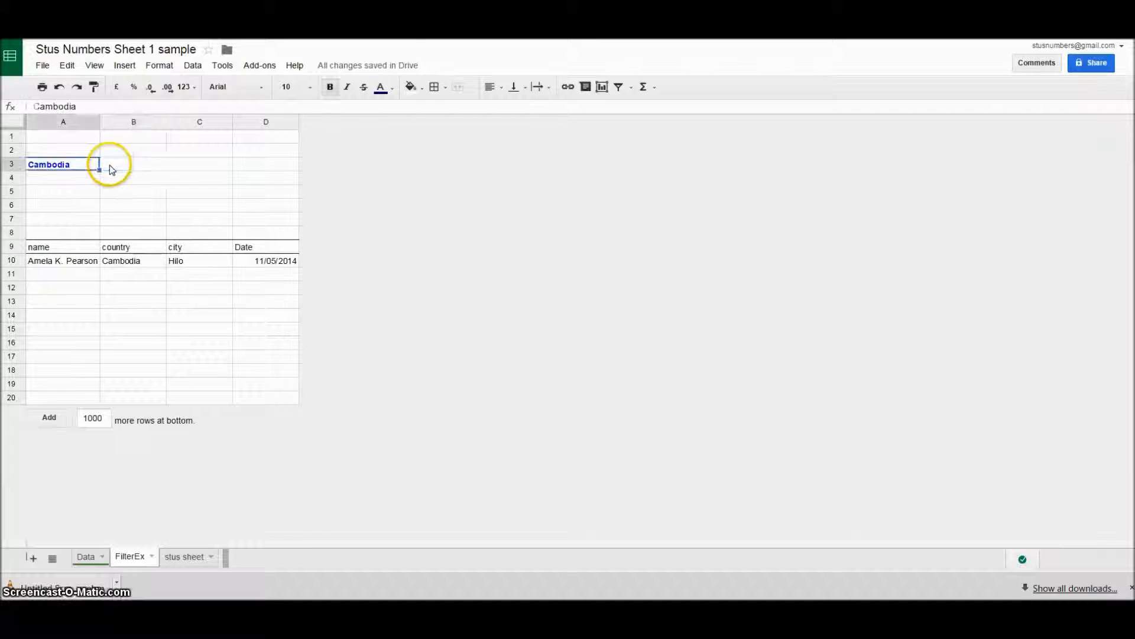
type("Kuw")
key("BackSpace")
key("BackSpace")
key("BackSpace")
type("Kuwait")
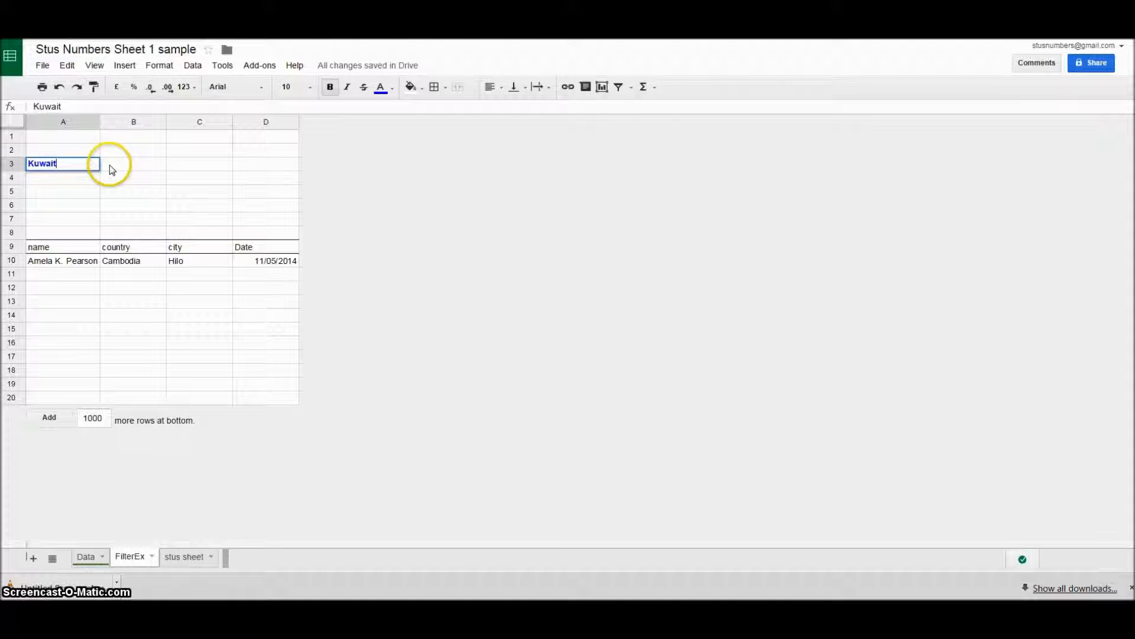
key("Return")
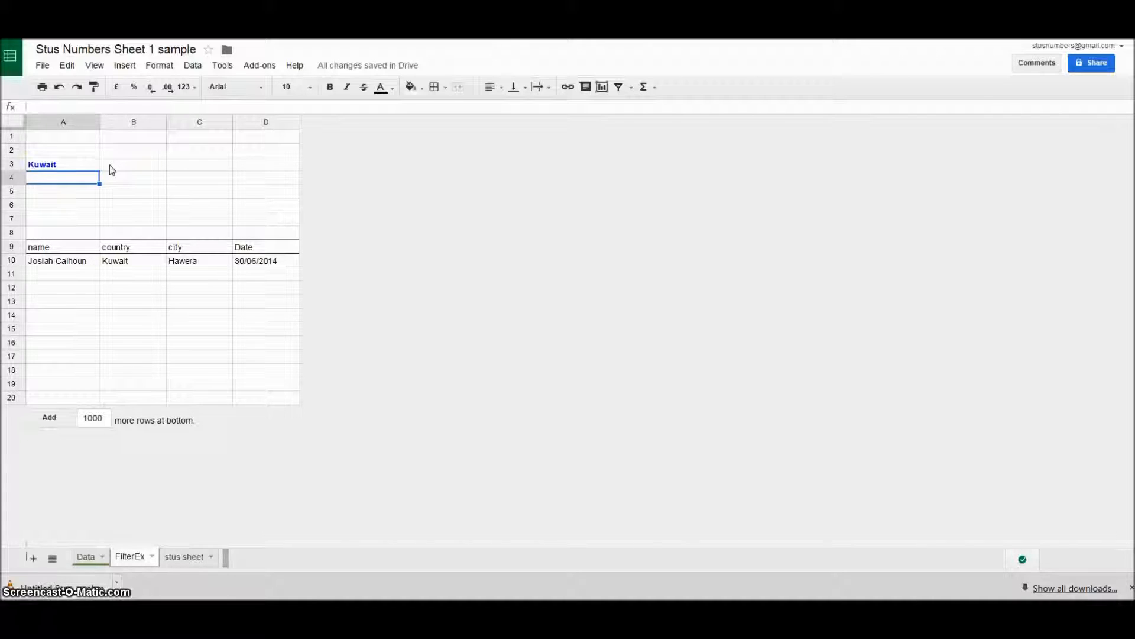
Step: Switch the country criterion in cell A3 to Iran
key("Up")
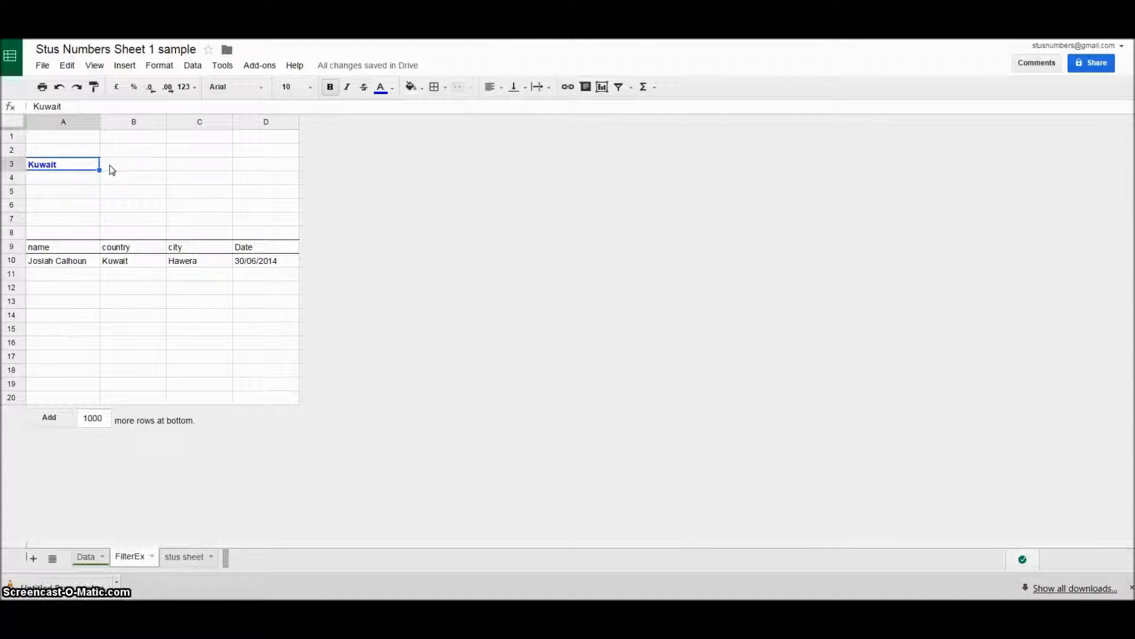
type("Iran")
key("Return")
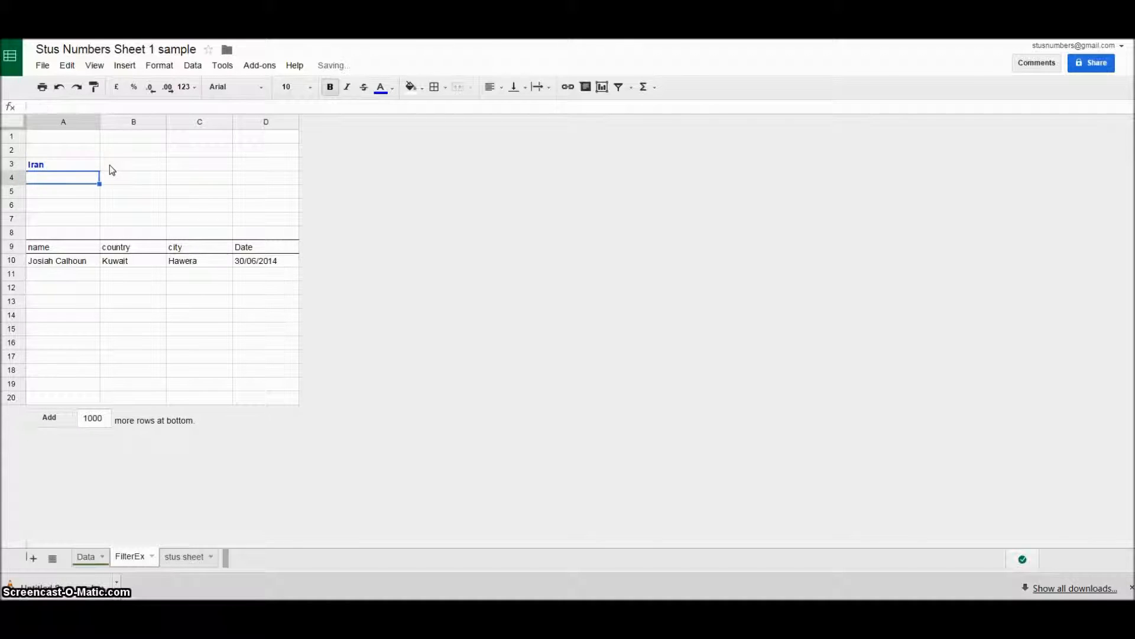